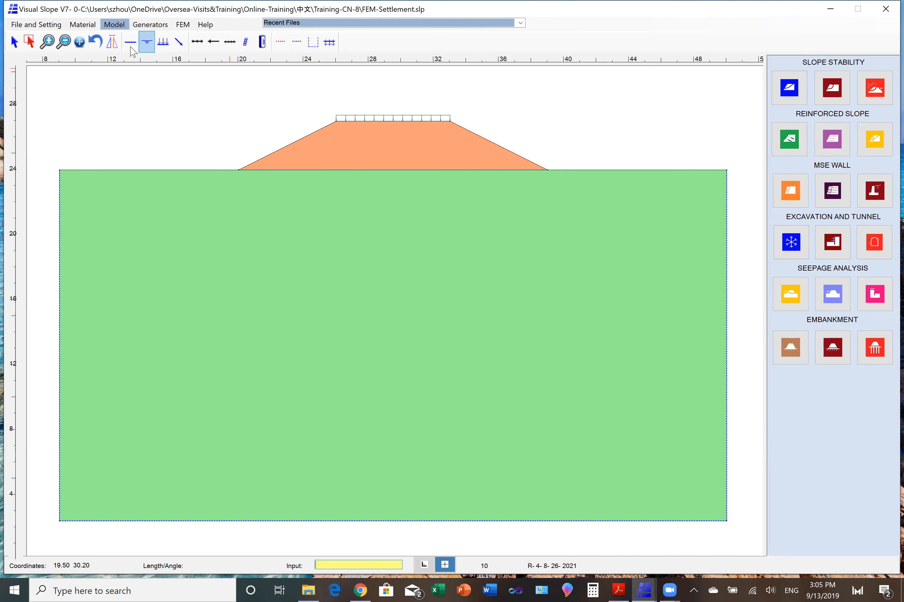
Open the soil material list of the current project
click(83, 25)
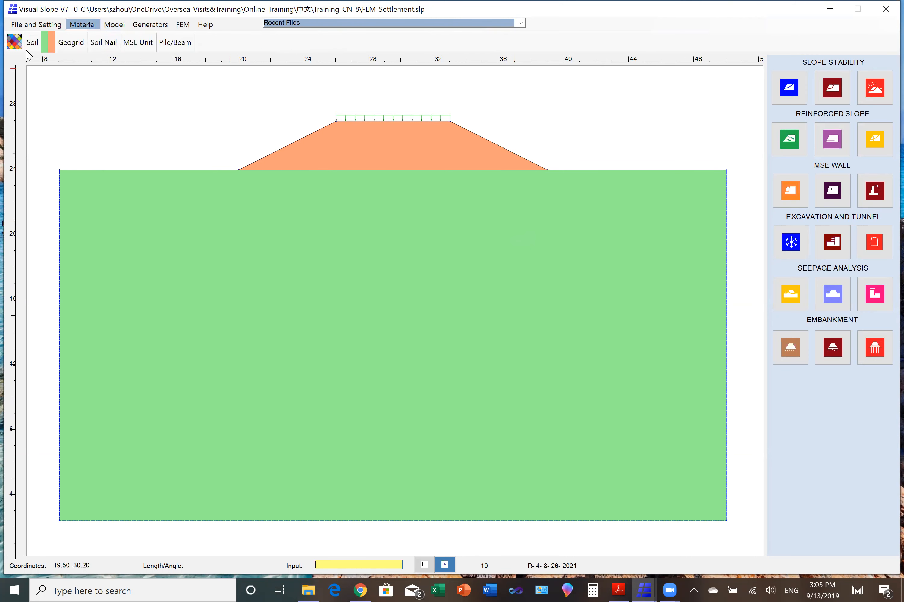
click(15, 42)
click(271, 278)
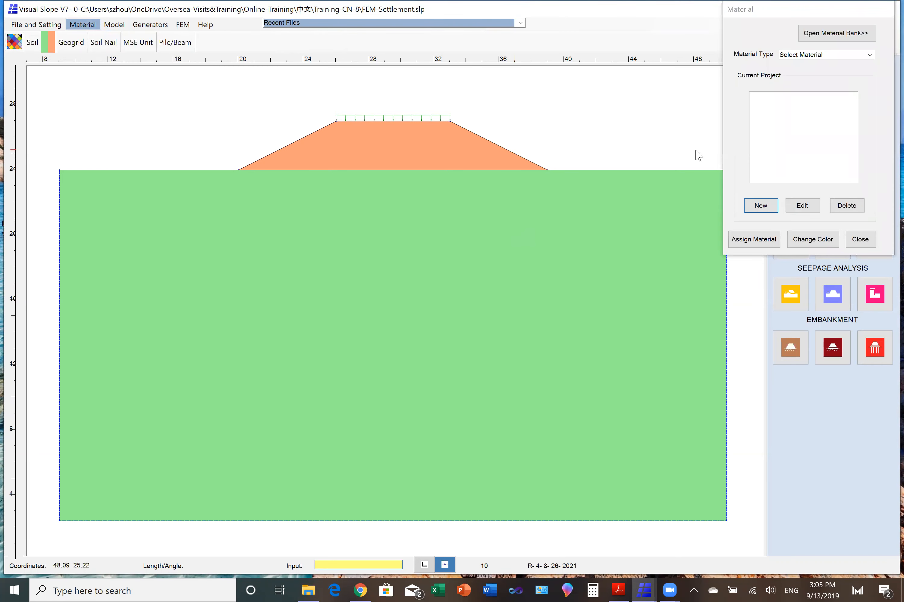
click(870, 56)
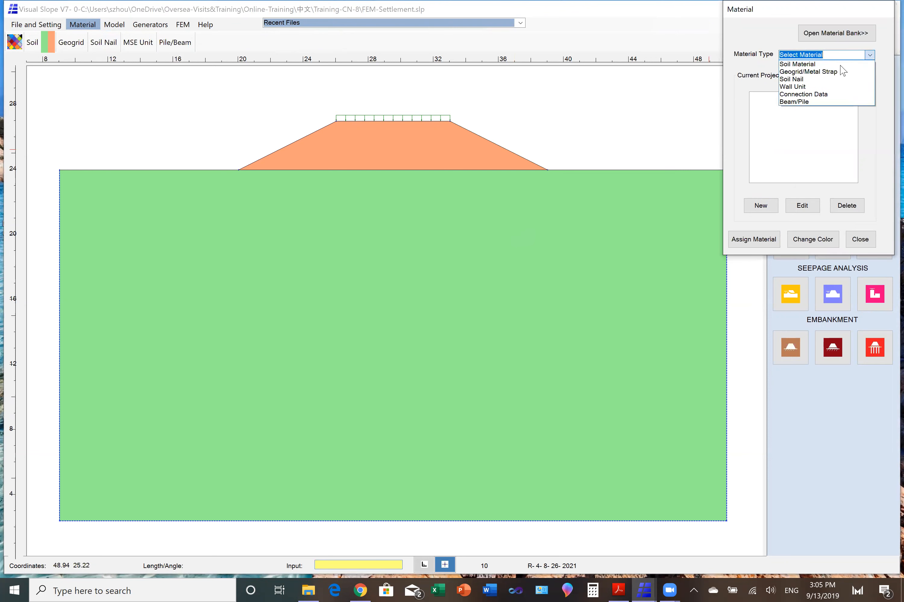
click(828, 65)
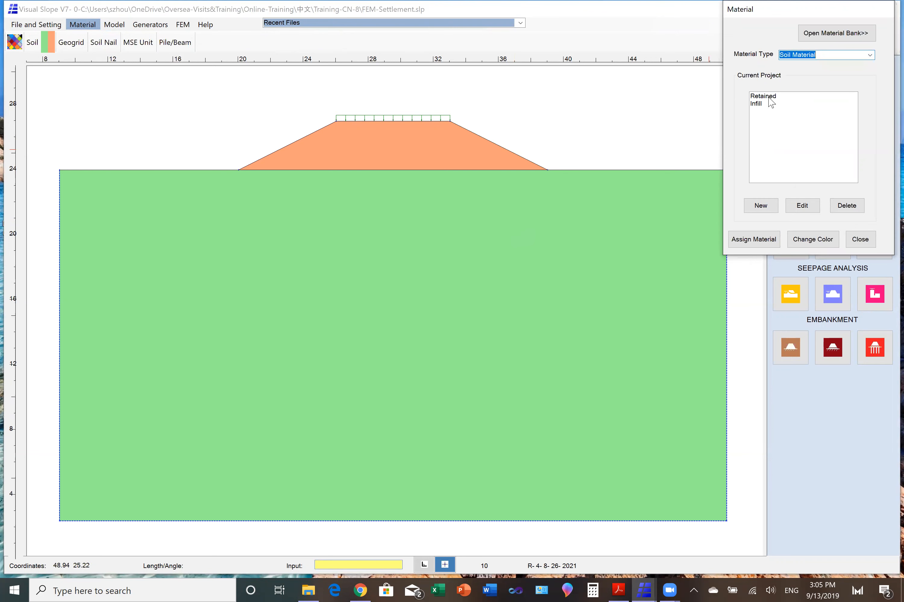
Review the Retained soil's basic and other parameters and close the material dialogs
click(759, 105)
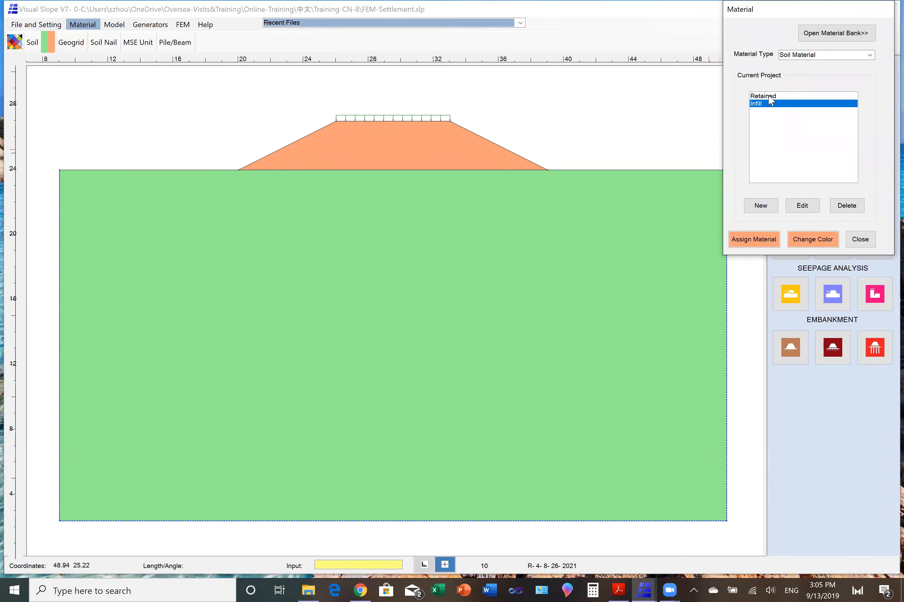
click(769, 96)
click(661, 198)
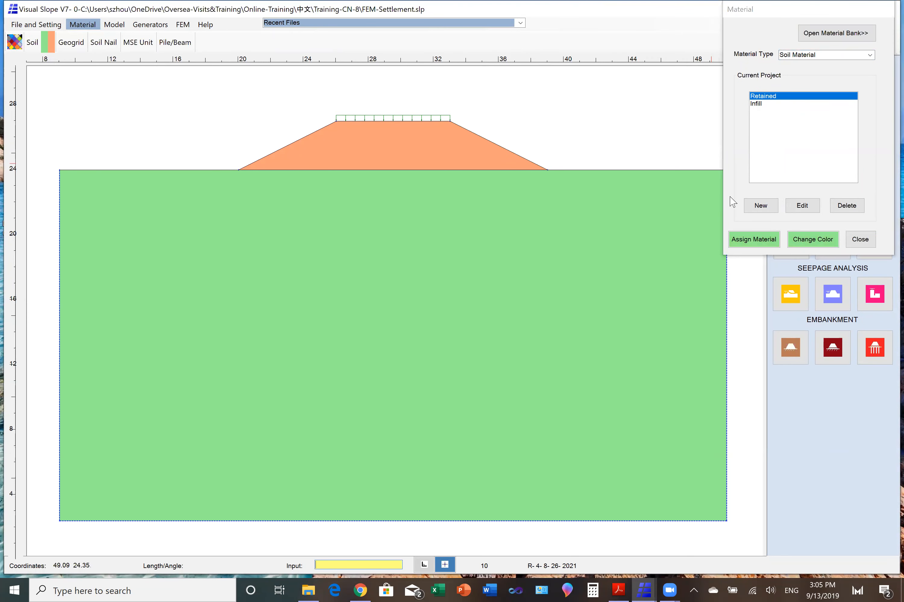
click(801, 205)
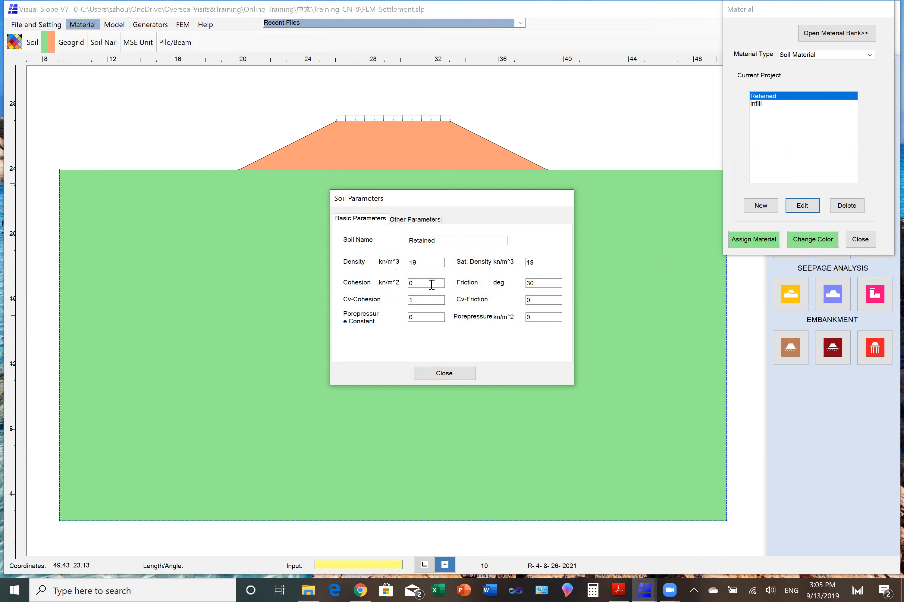
click(420, 221)
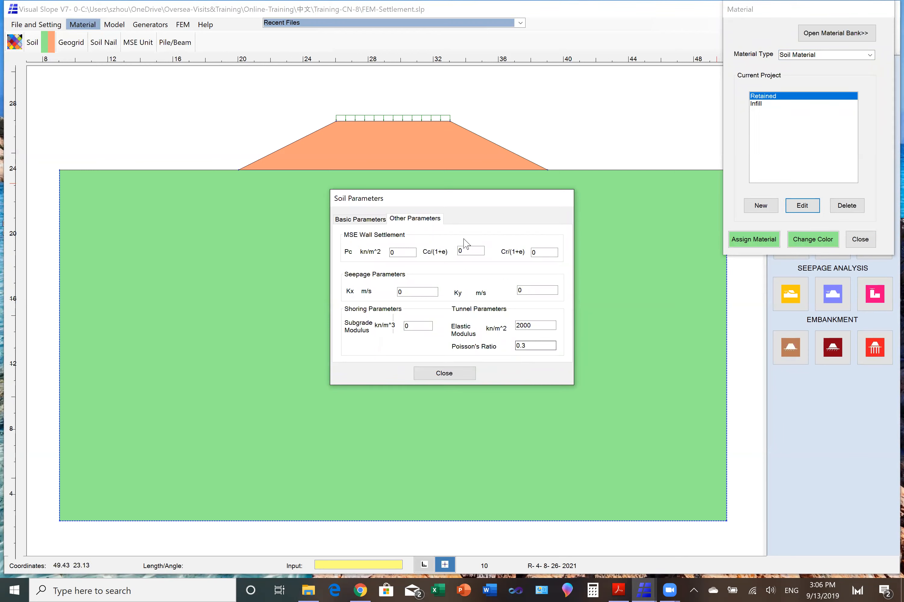
click(372, 219)
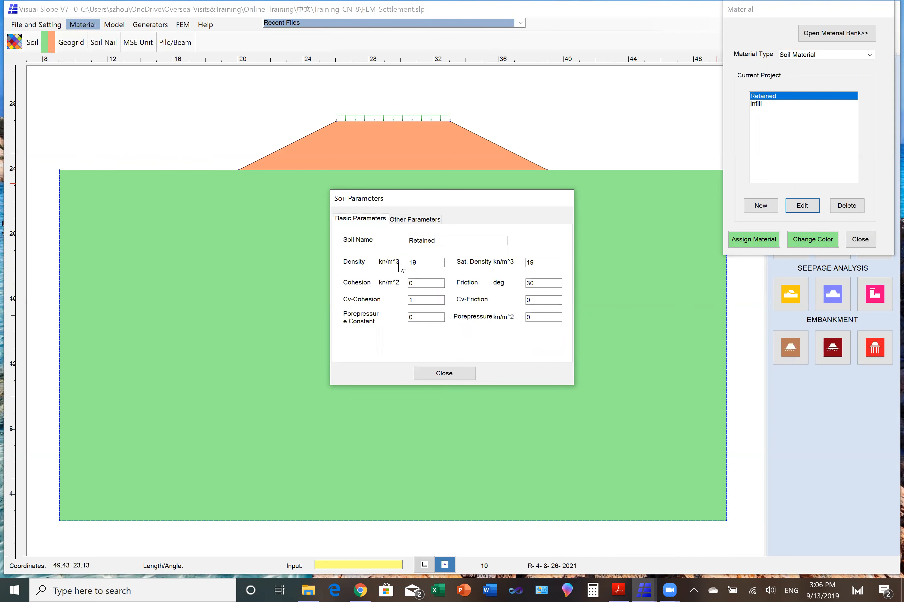
click(451, 379)
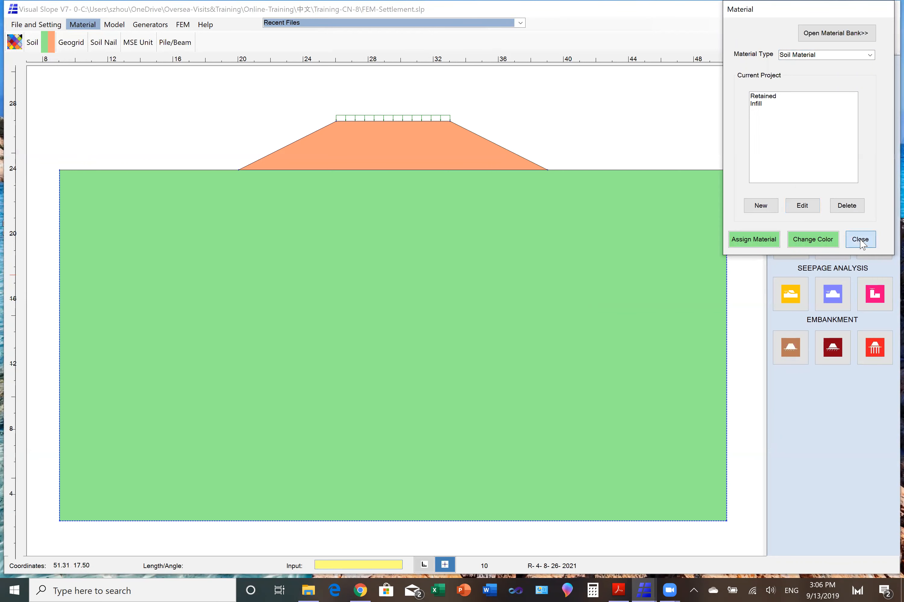
click(861, 241)
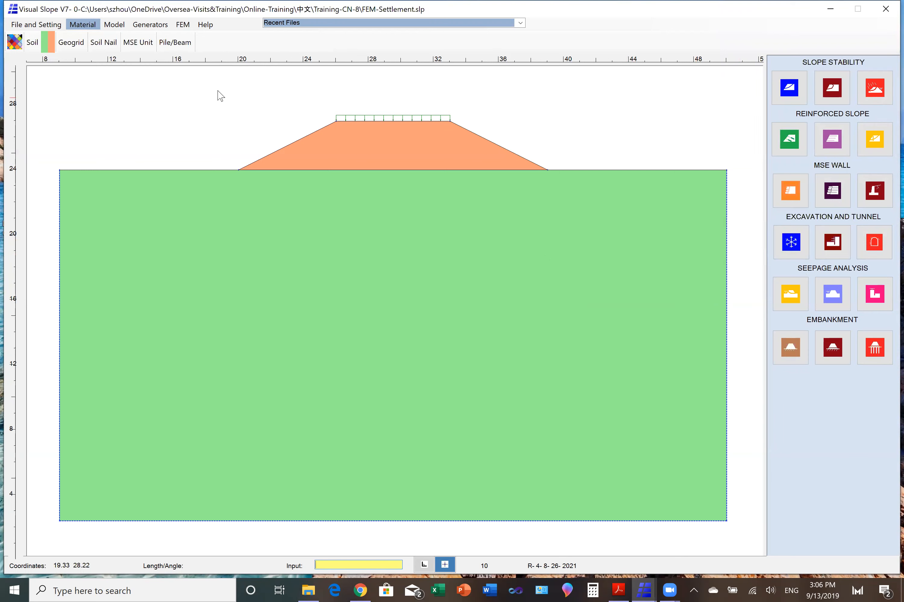
Set the analysis type to Plane Strain and generate a Basic Mesh
click(183, 26)
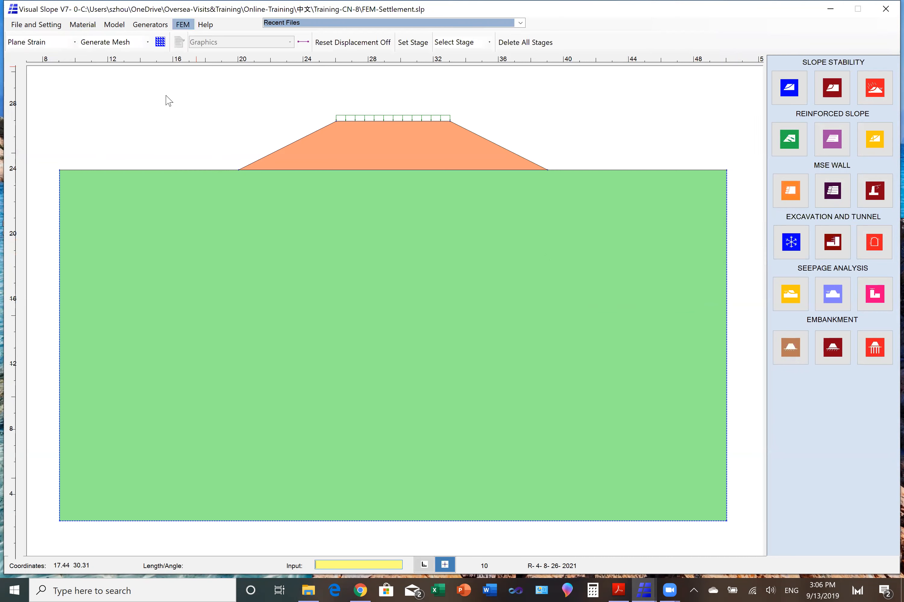
click(75, 44)
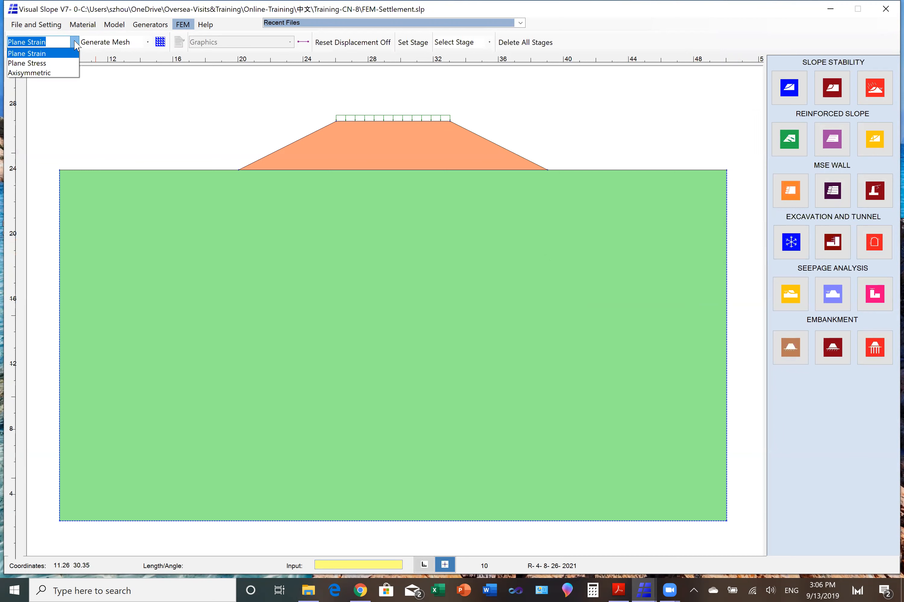
click(64, 55)
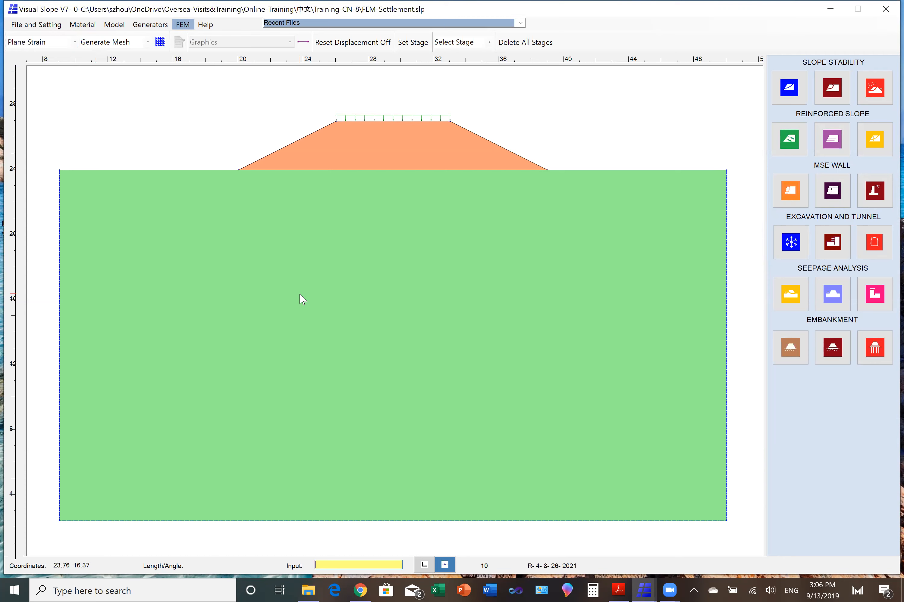
click(147, 43)
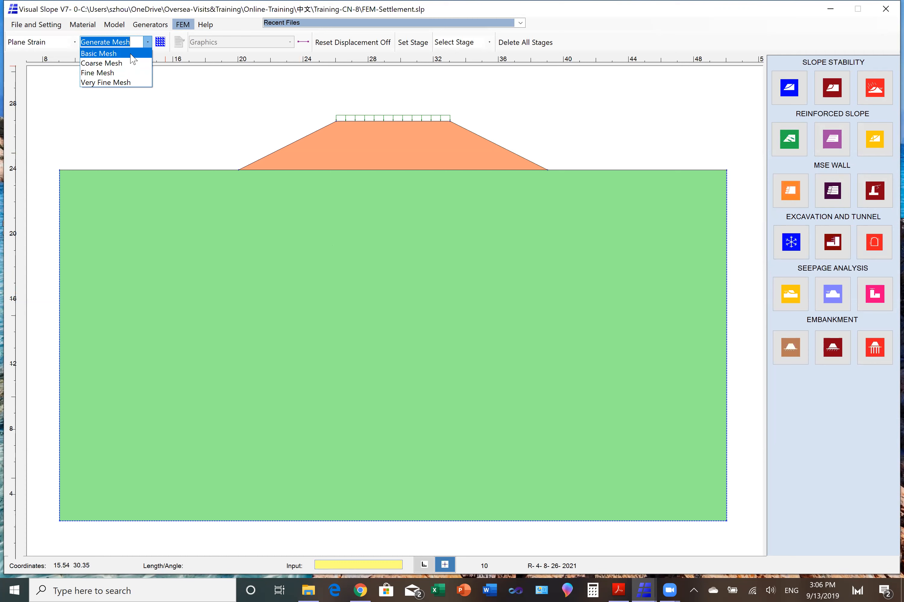
click(133, 59)
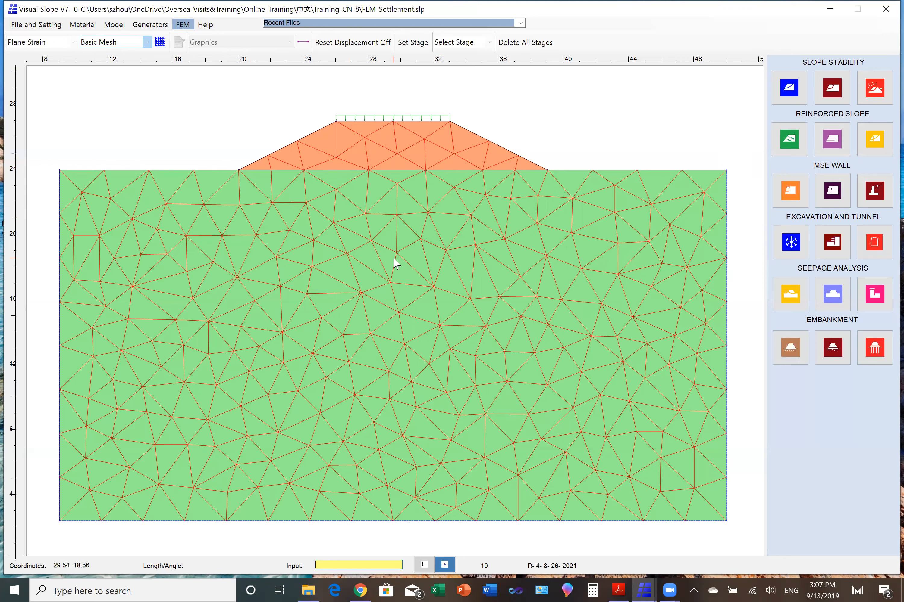
Run the FEM analysis and display the Vertical Deformation contours
click(160, 43)
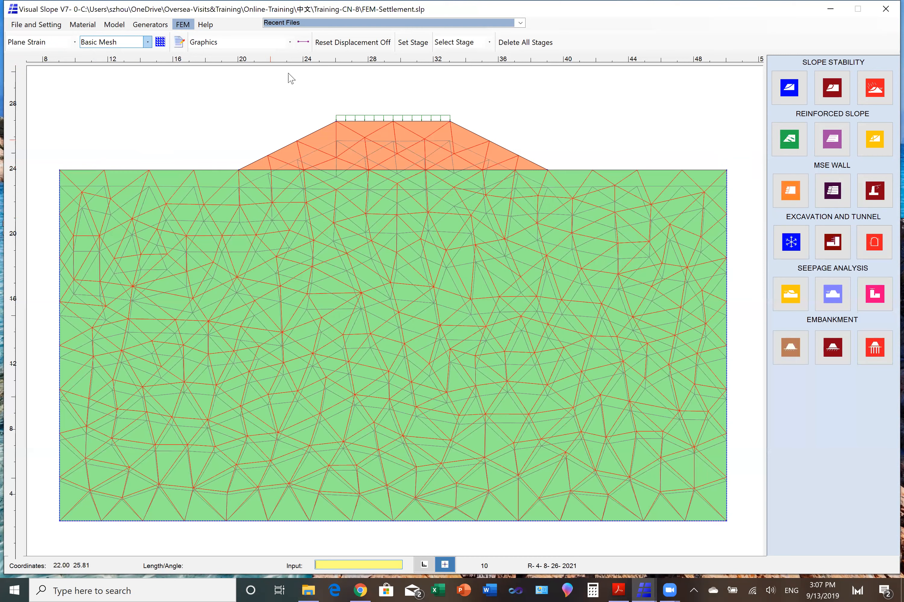
click(290, 42)
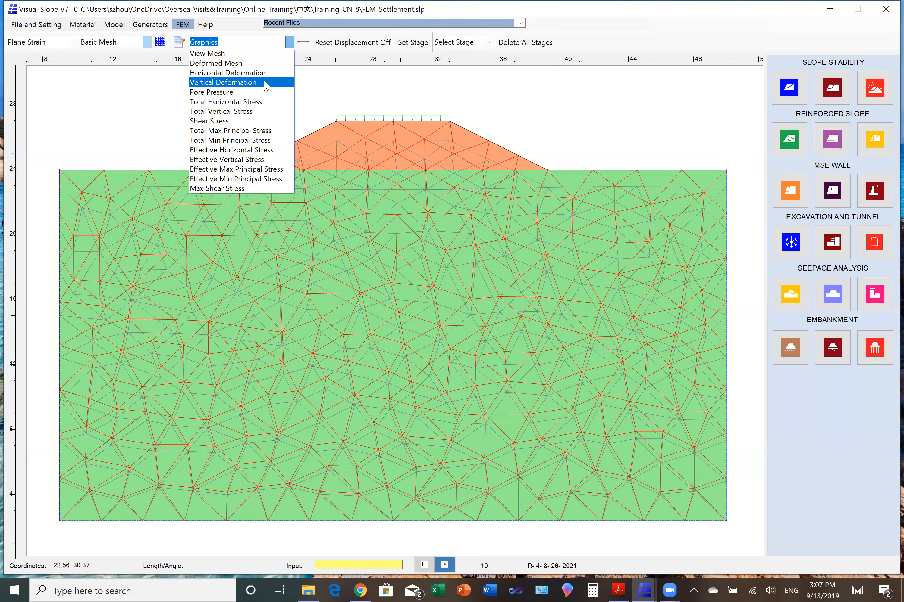
click(267, 87)
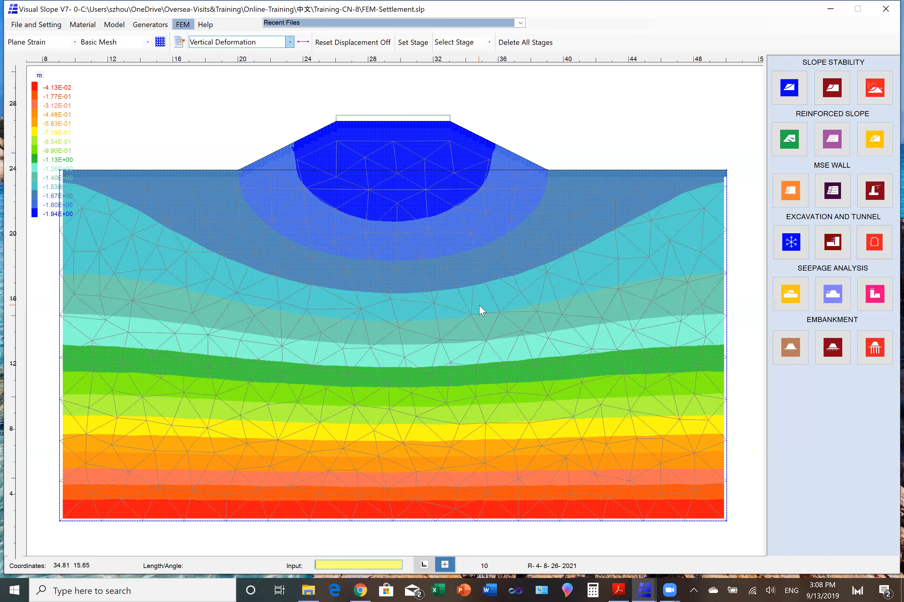
Regenerate the Basic Mesh to clear the displayed results
click(148, 42)
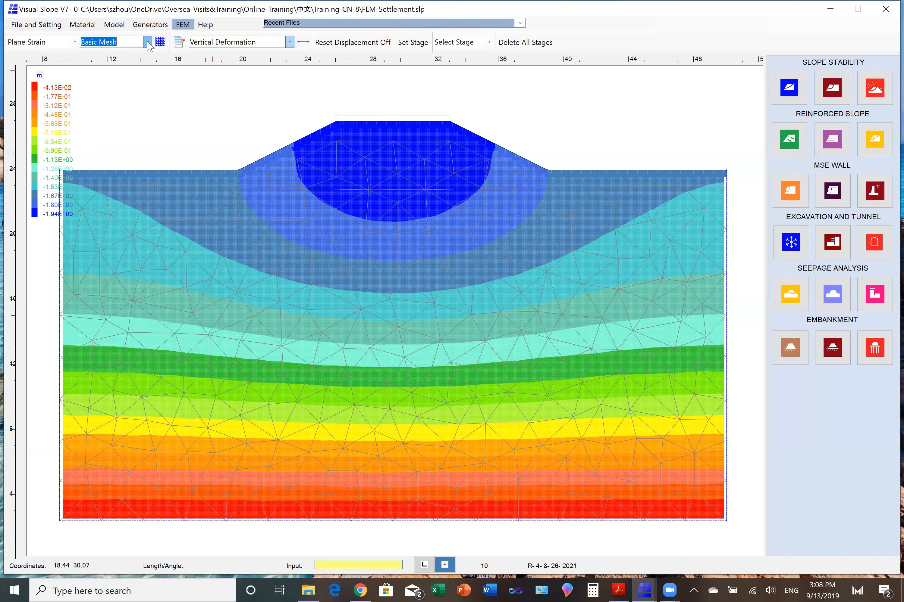
click(128, 54)
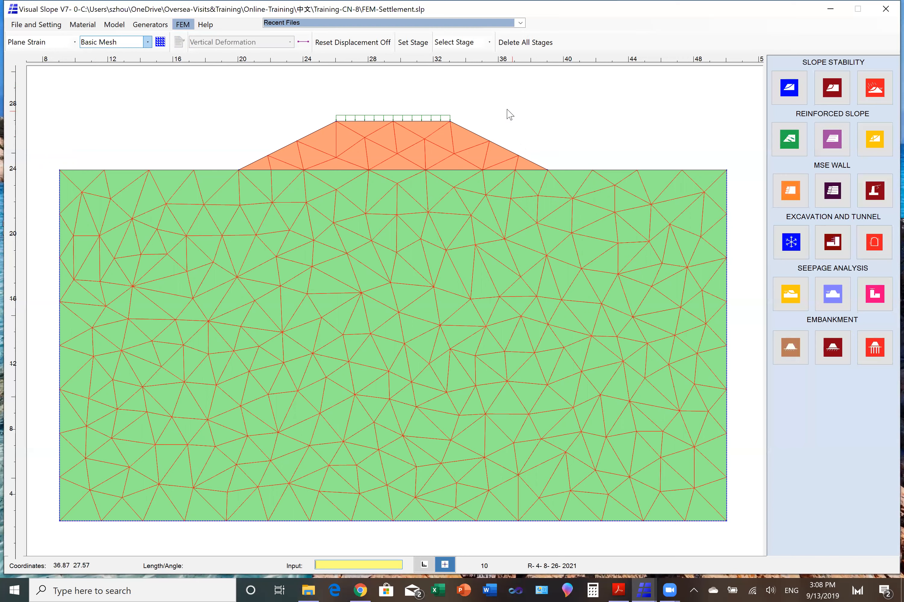
Deactivate the soil lines of the embankment above the ground surface
click(113, 24)
click(30, 42)
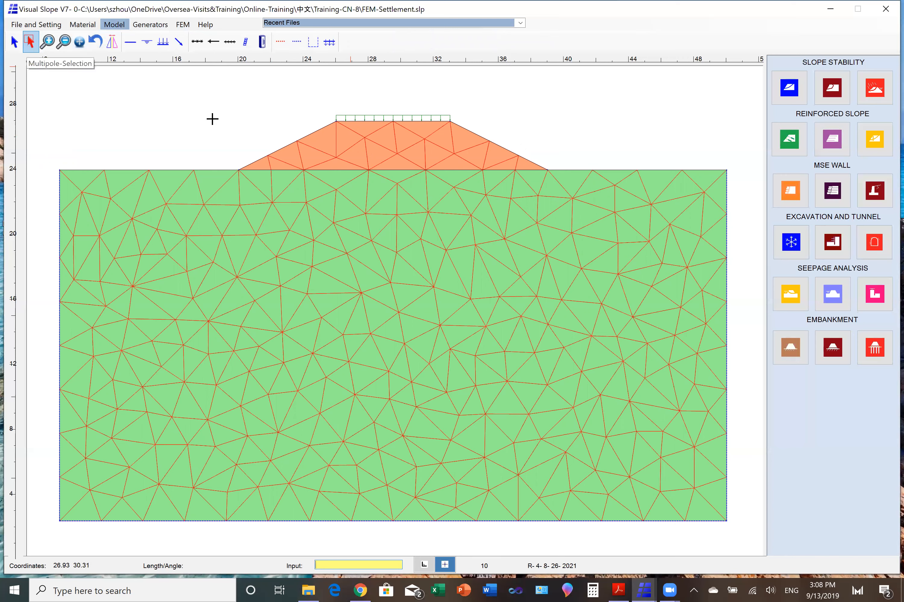
drag(249, 96, 583, 152)
right_click(601, 141)
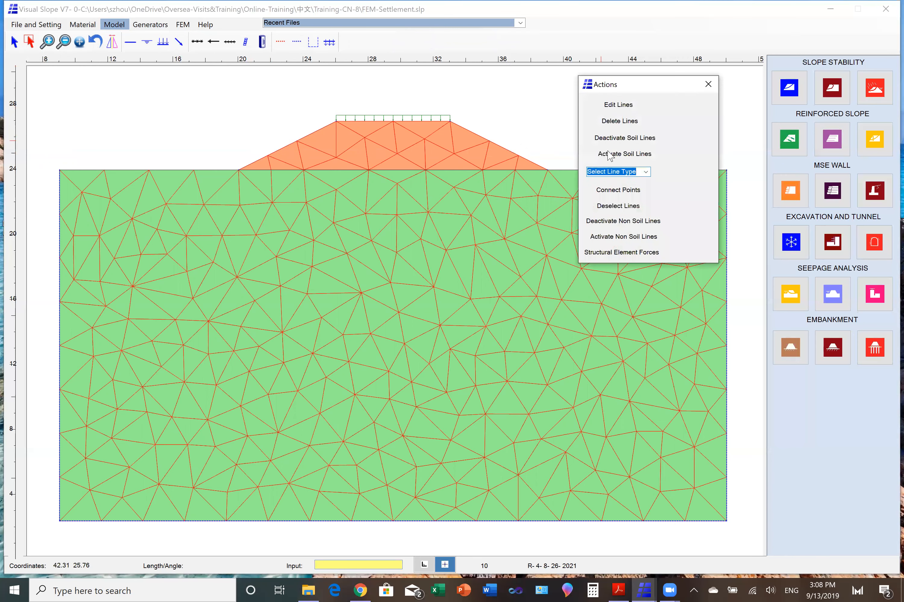
click(612, 138)
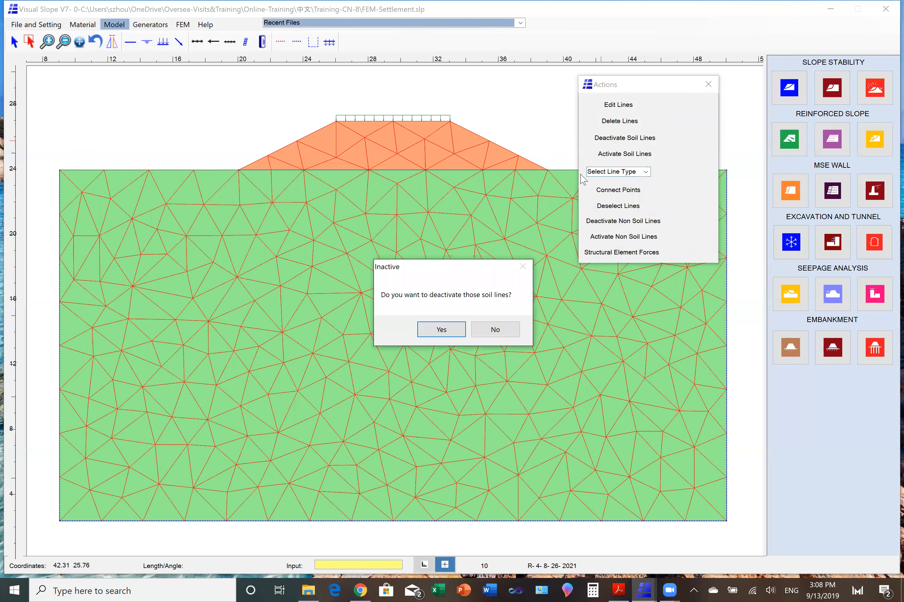
click(440, 333)
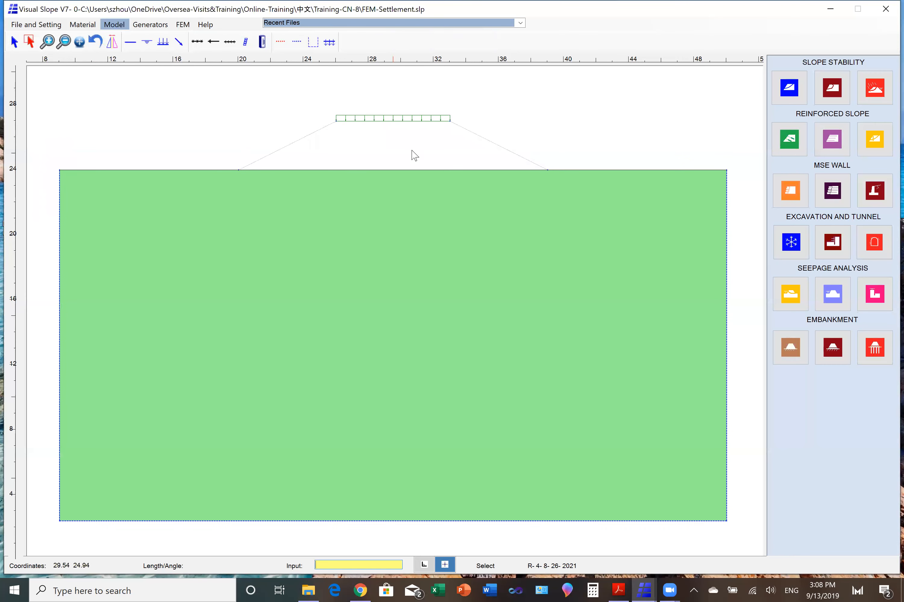
Deactivate the surface load lines on top of the embankment
click(30, 41)
drag(328, 101, 484, 137)
right_click(488, 135)
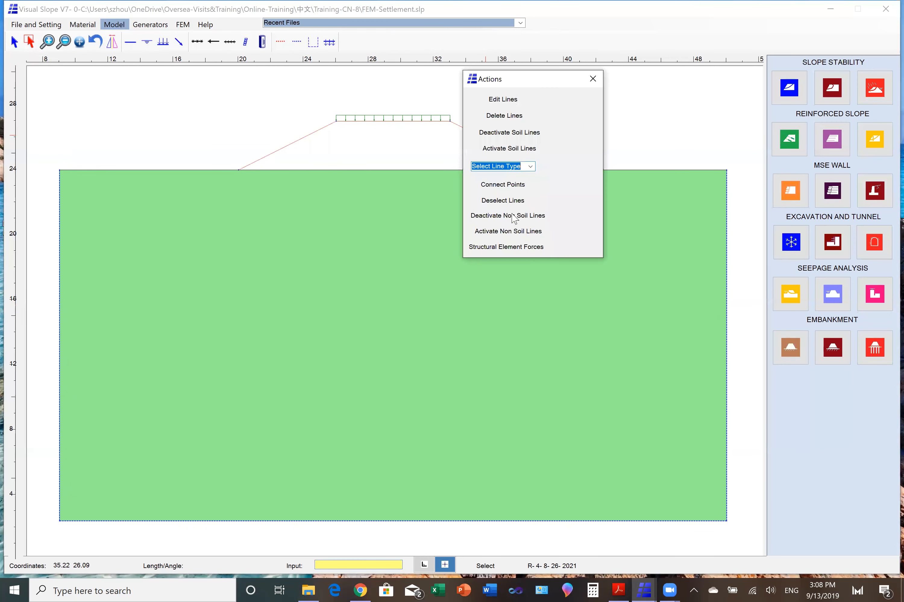
click(494, 217)
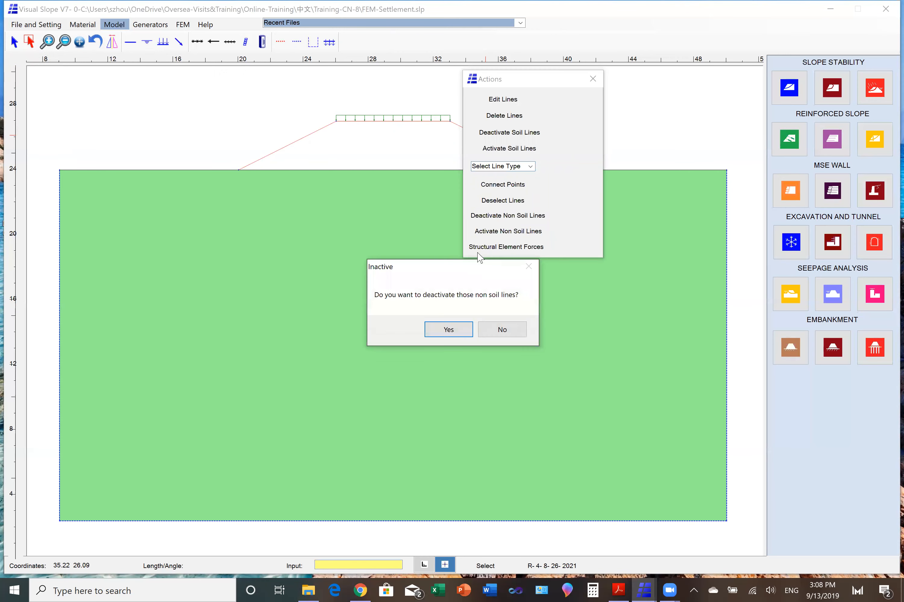
click(440, 336)
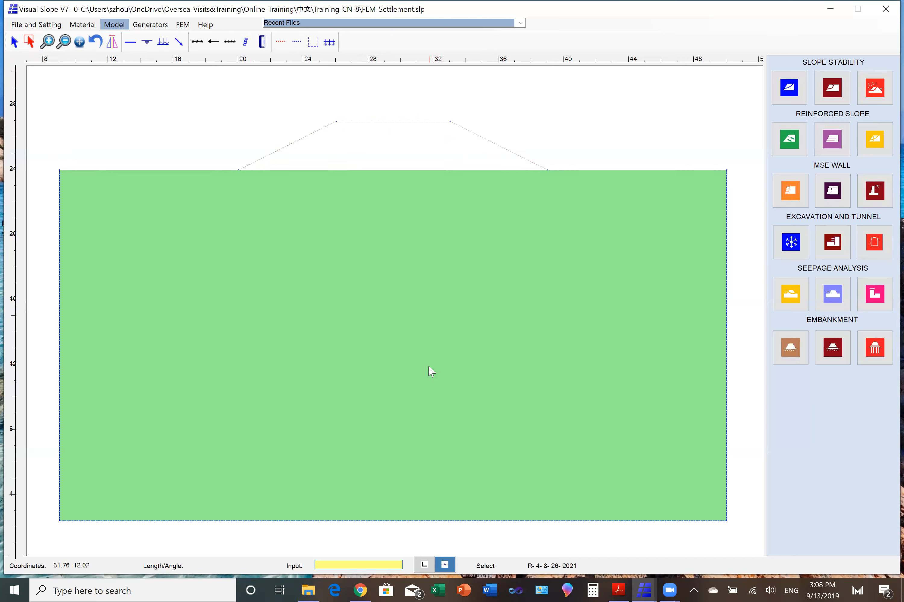
Run the FEM analysis with the embankment and load deactivated
click(181, 27)
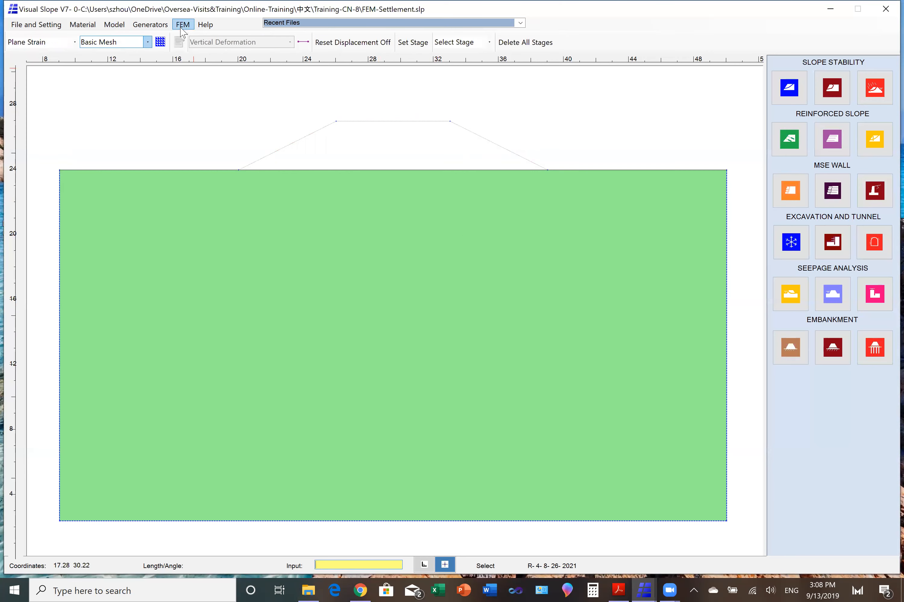
click(160, 41)
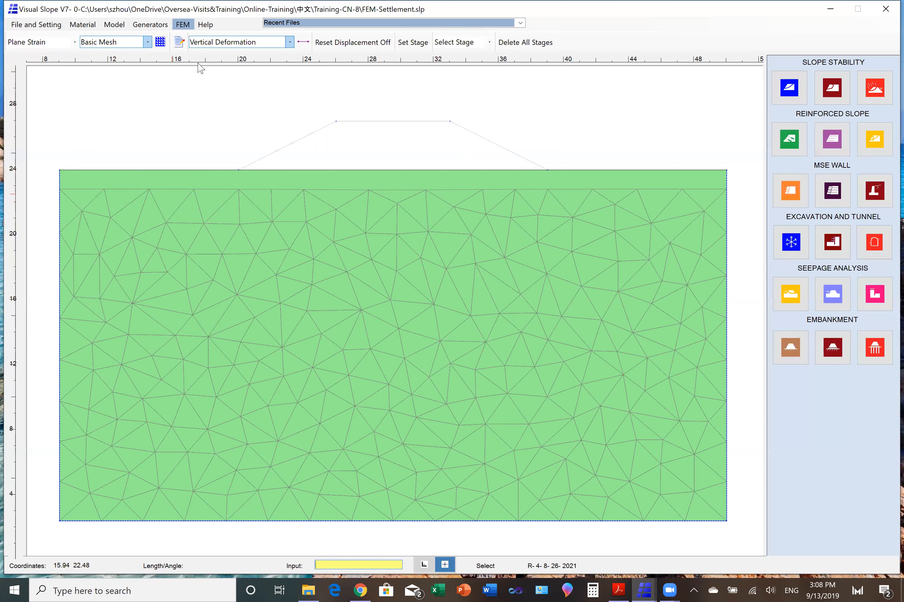
Reactivate the soil lines of the embankment
click(111, 25)
click(30, 41)
drag(232, 93, 557, 159)
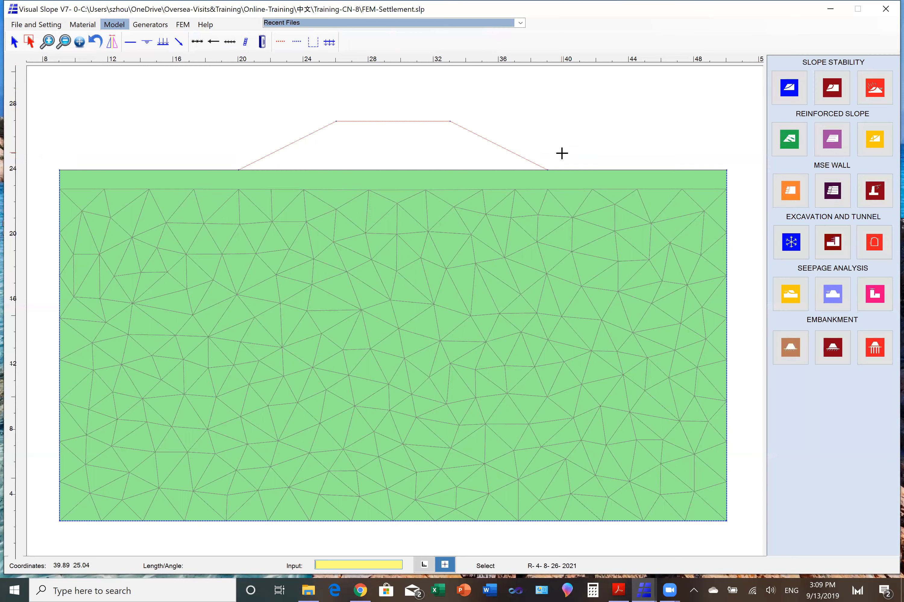
right_click(562, 154)
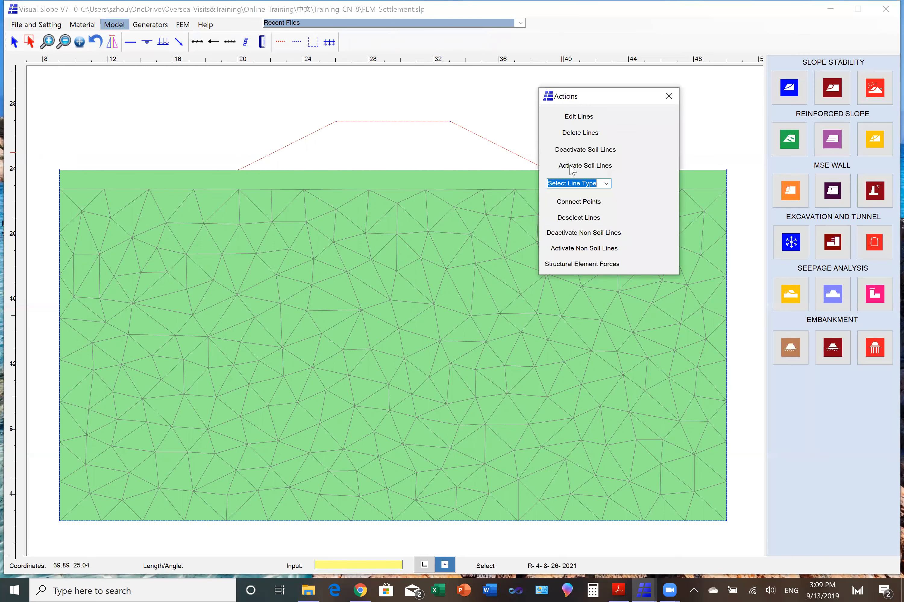
click(571, 167)
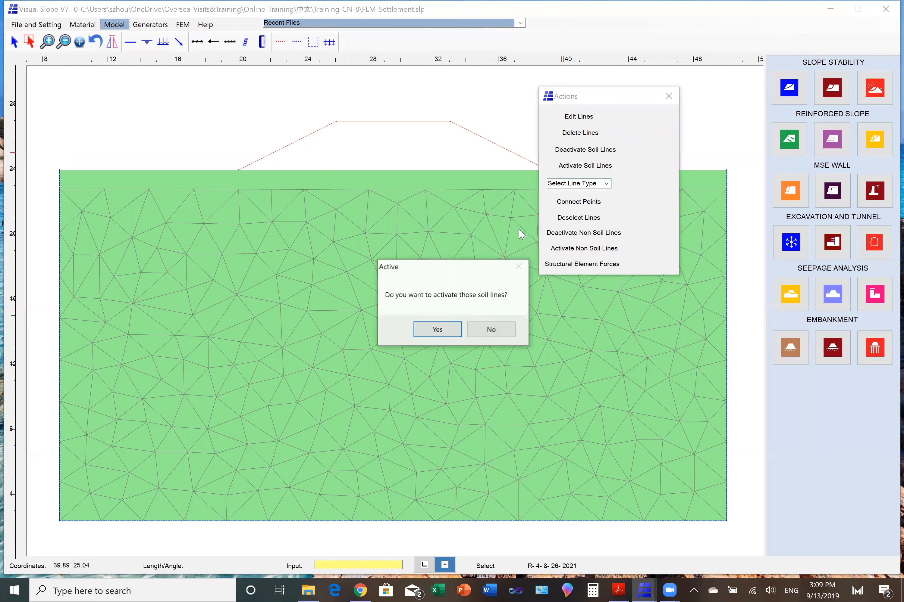
click(445, 335)
Reactivate the surface load lines on top of the embankment
click(30, 41)
drag(304, 97, 500, 139)
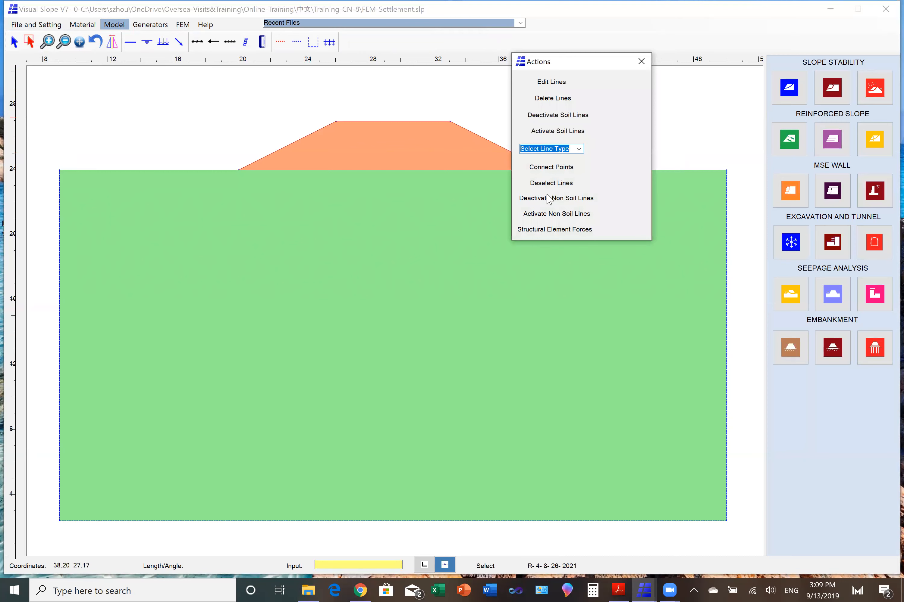
click(544, 215)
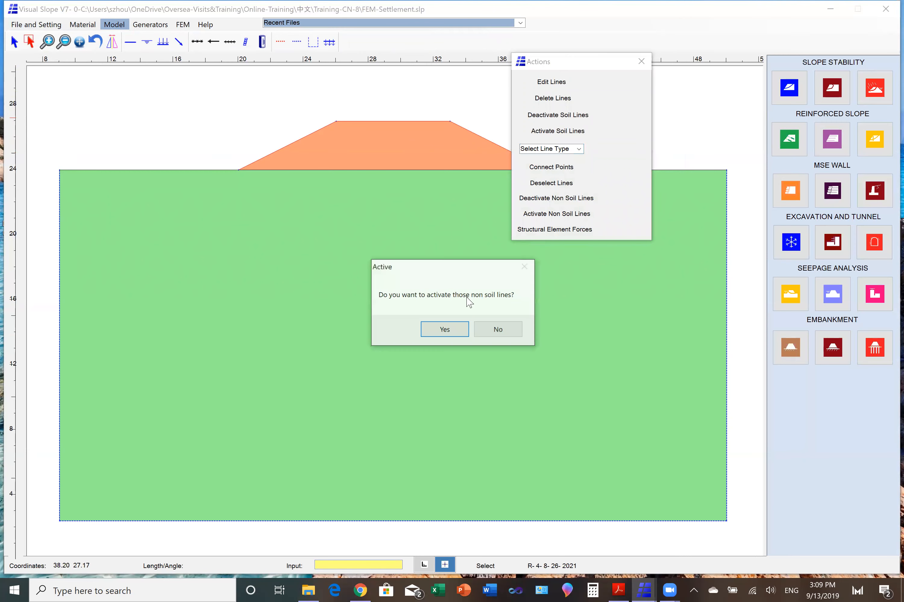
click(450, 332)
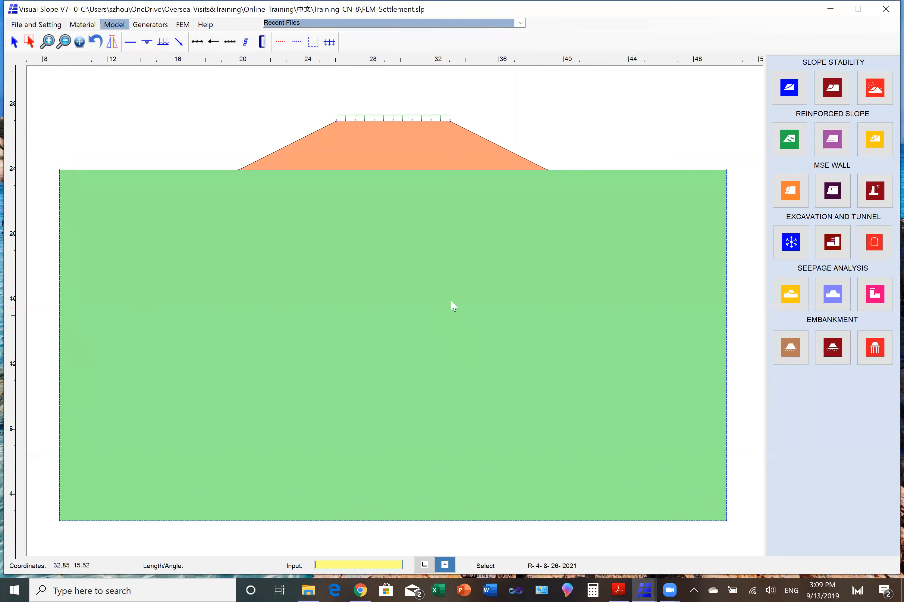
Turn on displacement reset and rerun the FEM analysis with the embankment and load active
click(182, 24)
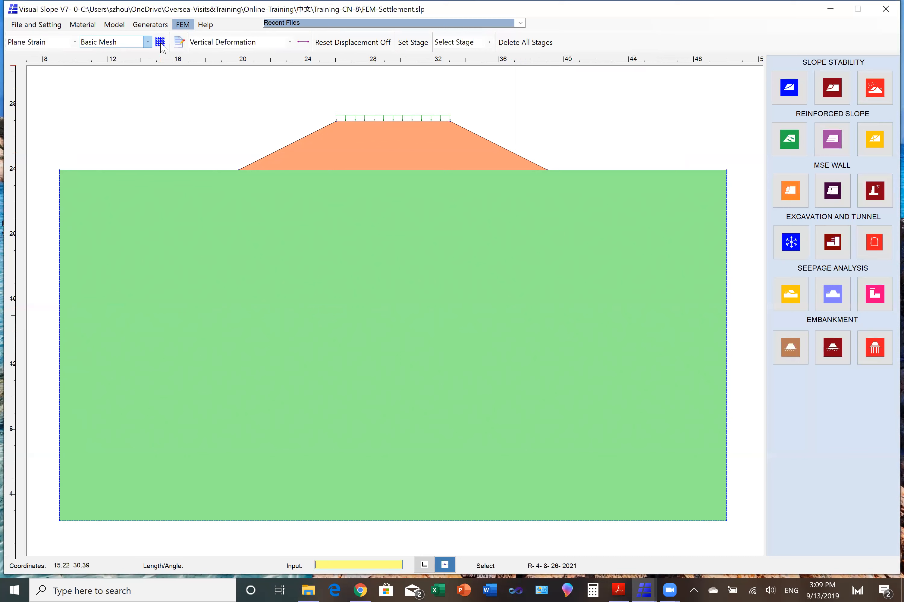
click(346, 42)
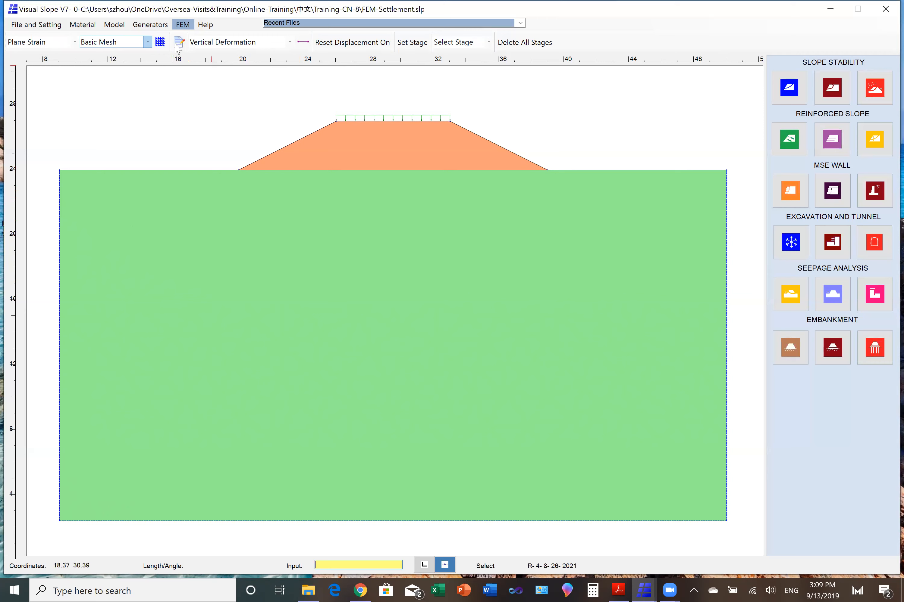
click(160, 43)
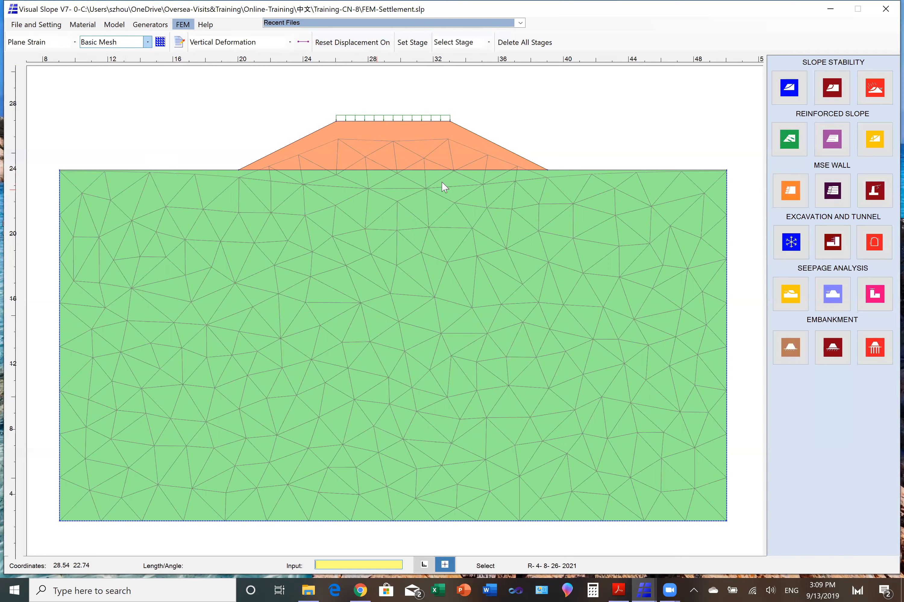
Show Vertical Deformation contours and draw a data line along the ground surface from about x 16.6 to 41.4
click(290, 42)
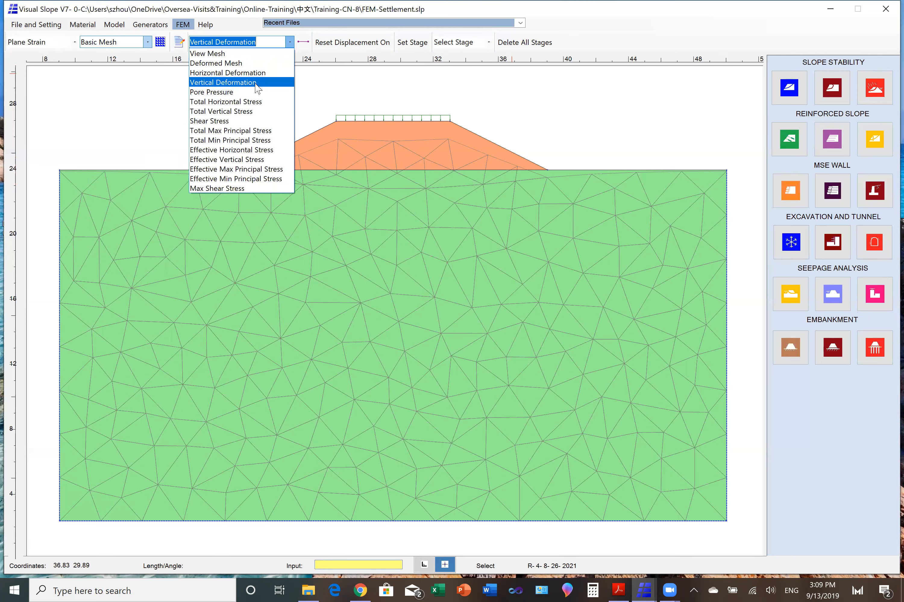
click(256, 83)
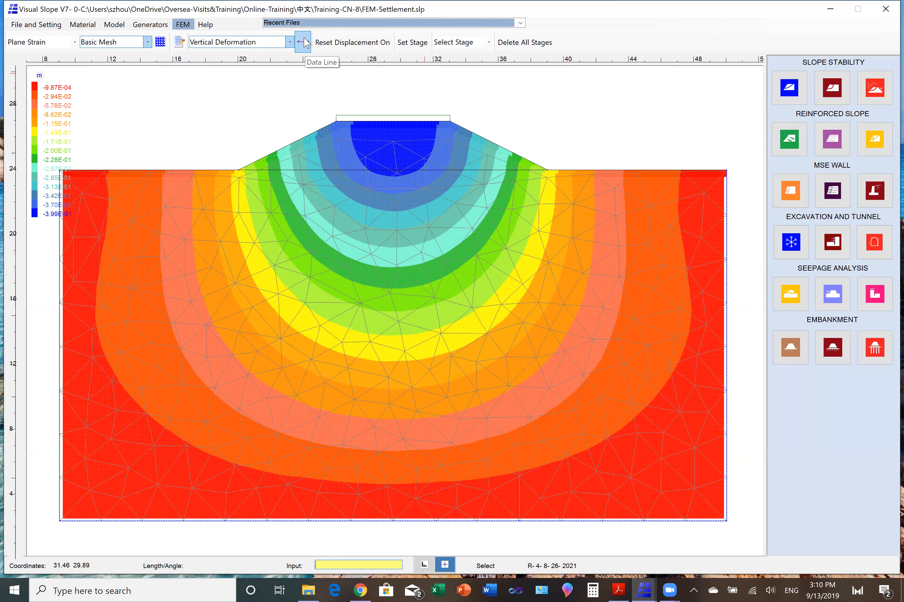
click(182, 175)
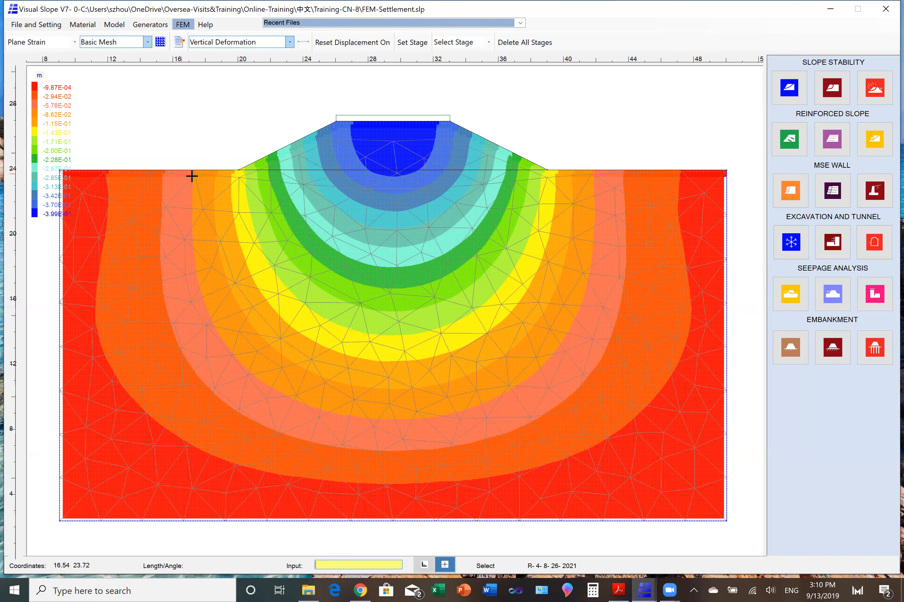
click(611, 176)
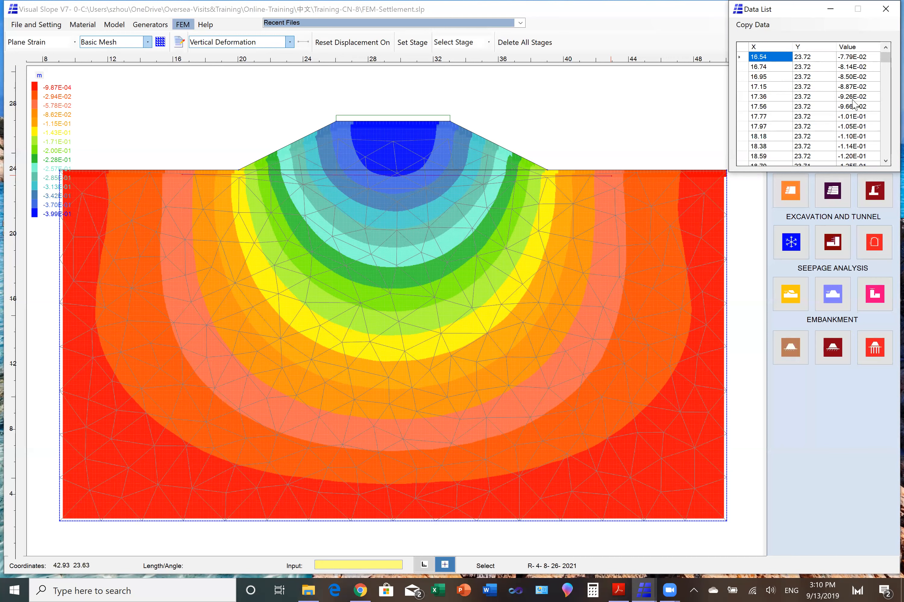
Scroll through the data list of vertical deformations, select all its rows, and close it
drag(885, 58, 885, 93)
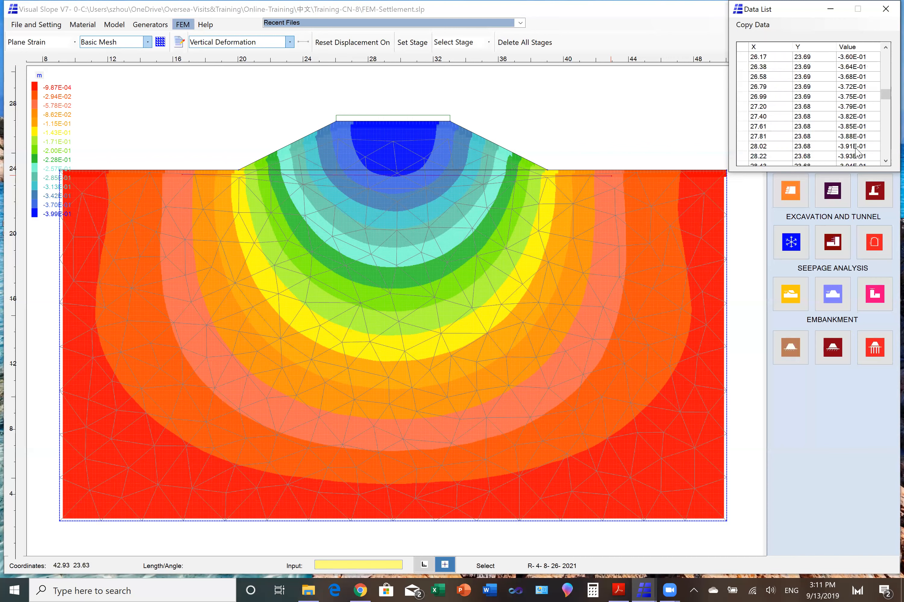
click(755, 23)
click(756, 23)
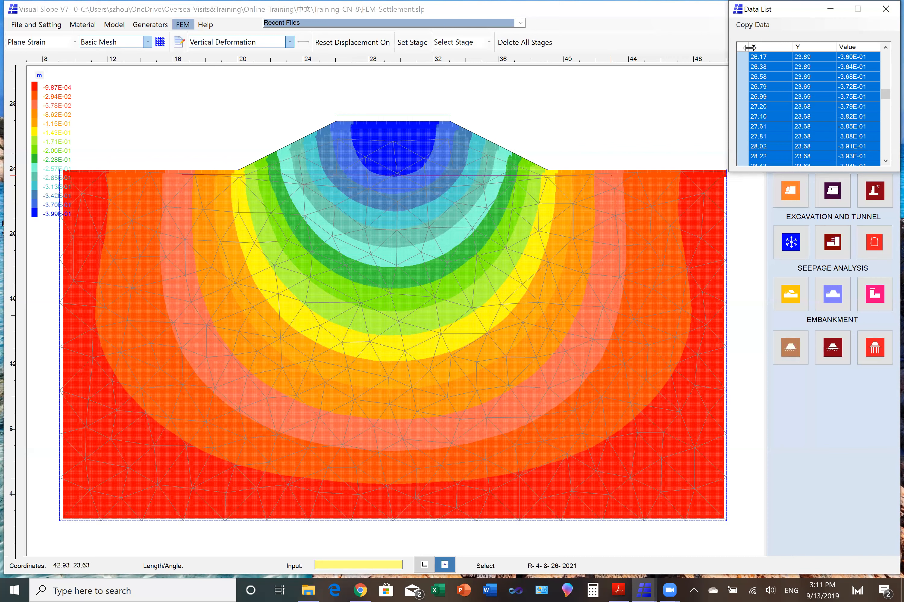
click(885, 8)
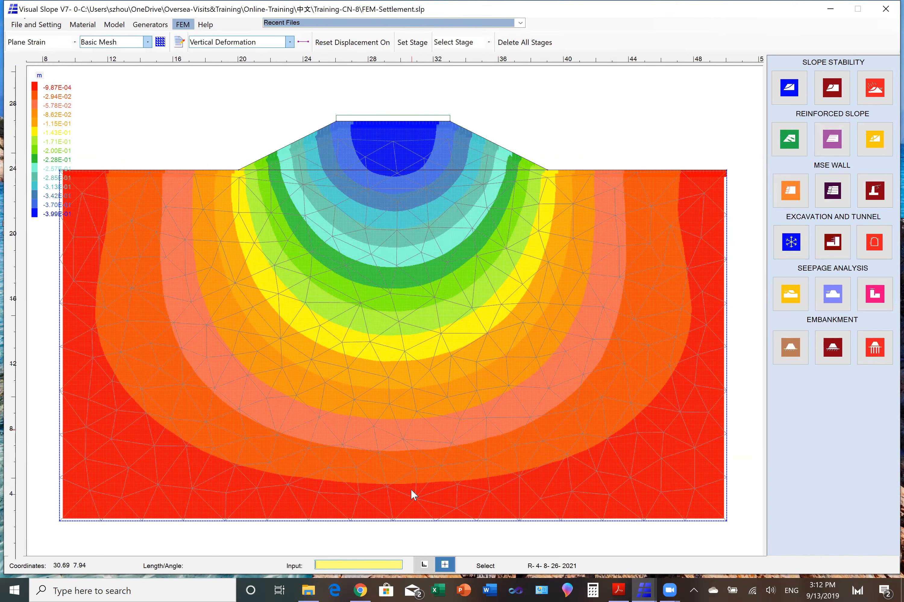
Open FEM-Settlement-2.slp without saving changes to the current model
click(42, 24)
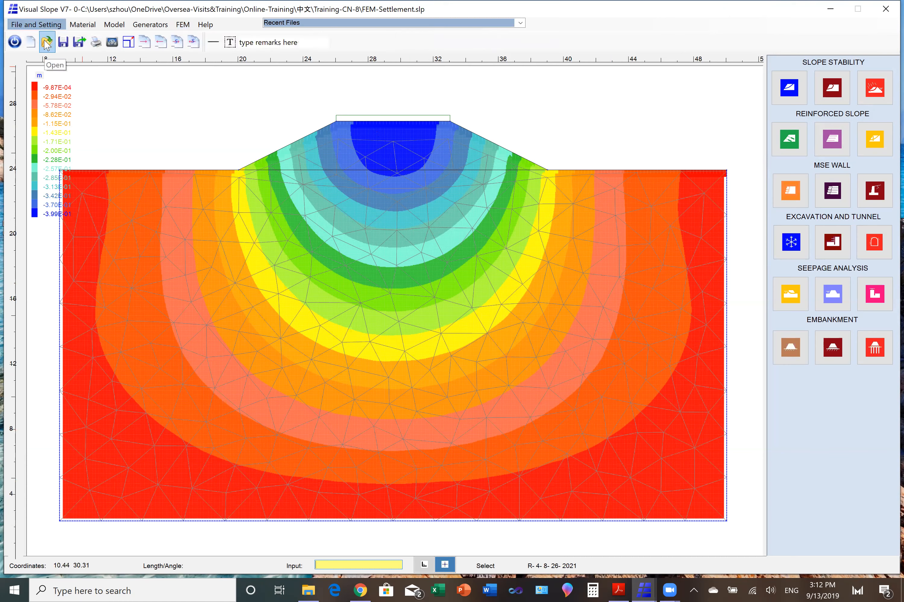
click(46, 44)
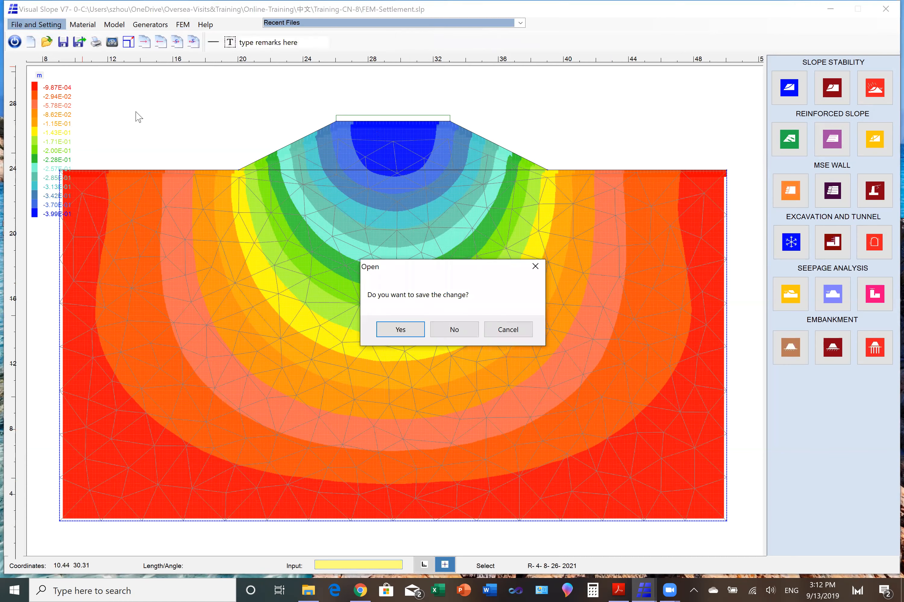
click(463, 332)
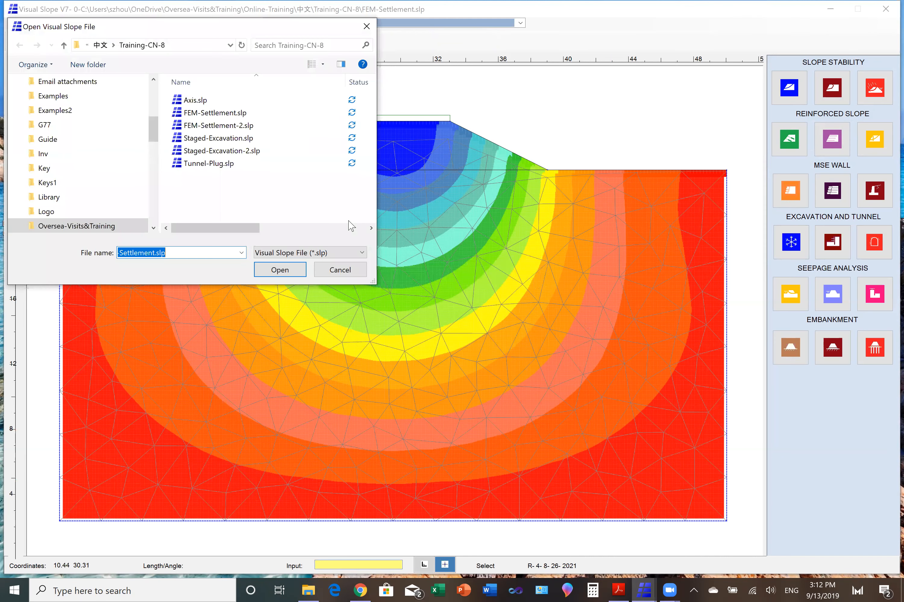
click(249, 125)
click(279, 272)
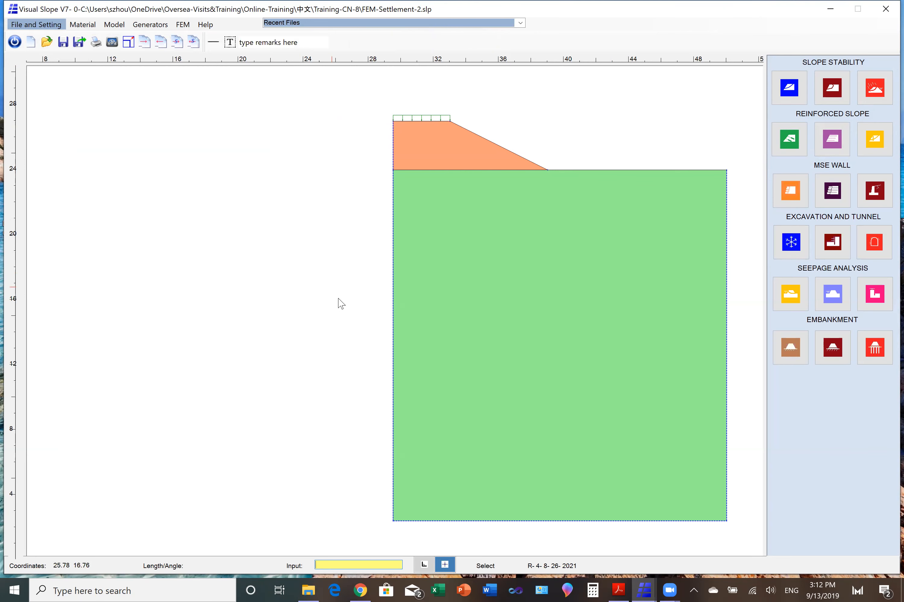
Generate a Basic Mesh for the half-embankment model
click(183, 25)
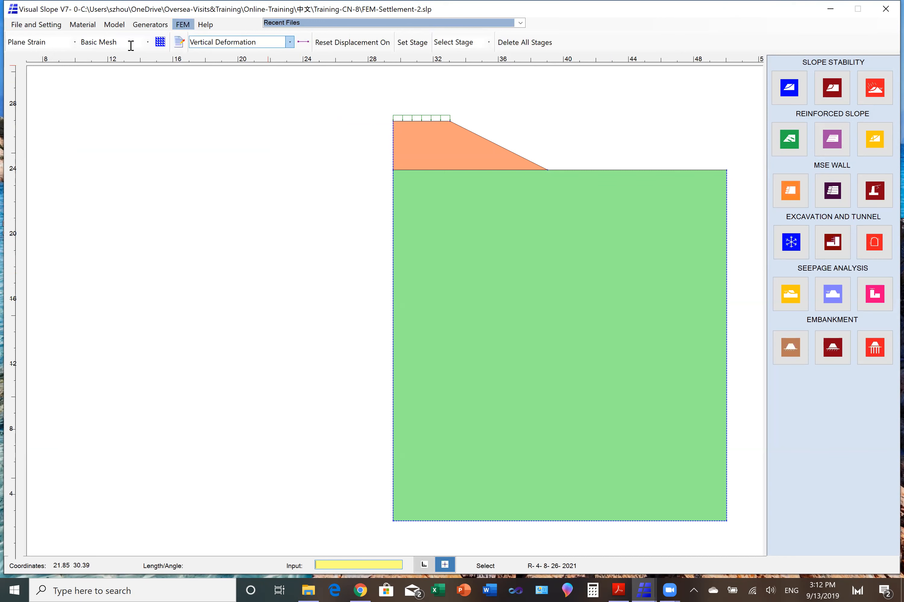
click(147, 42)
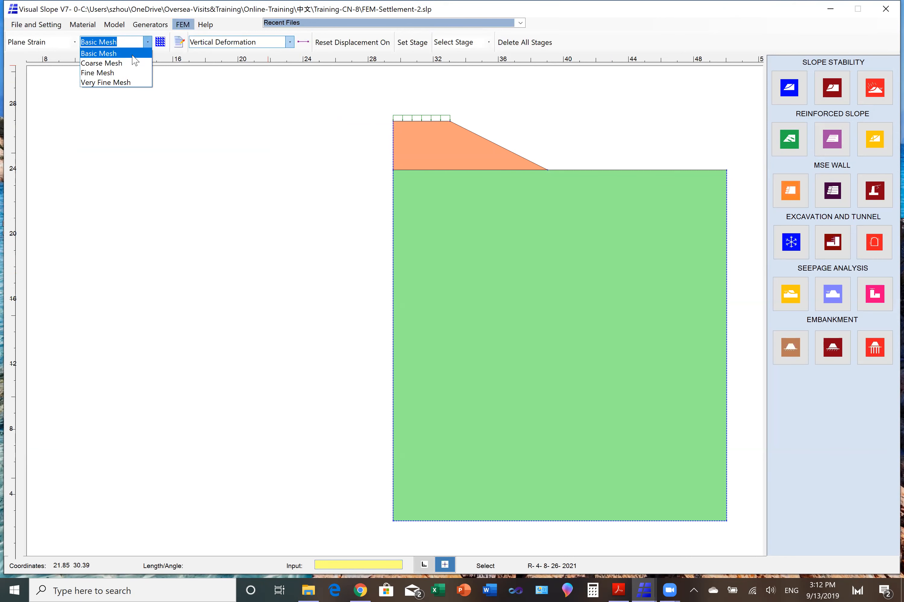
click(132, 57)
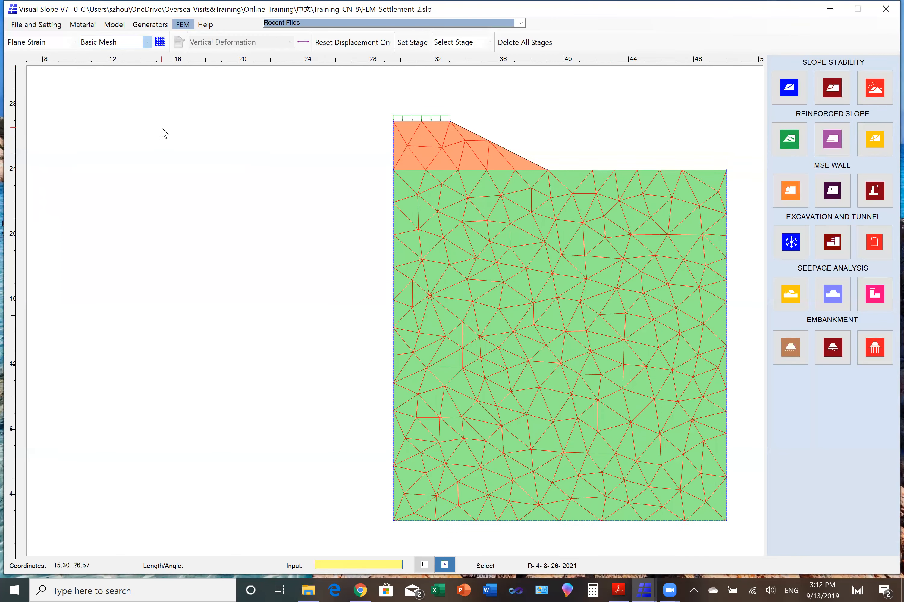
Deactivate the soil lines of the embankment above the ground surface
click(114, 24)
click(28, 41)
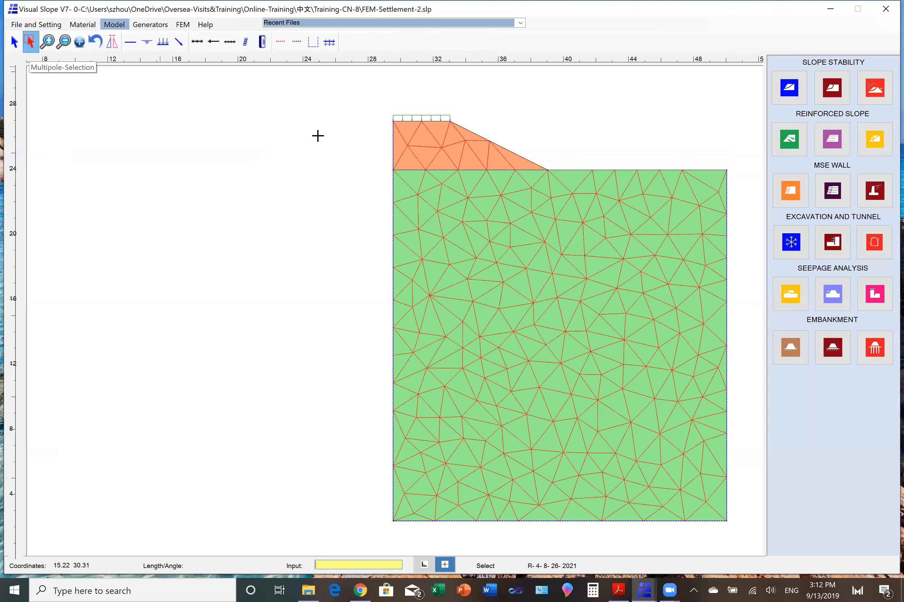
drag(347, 103, 583, 158)
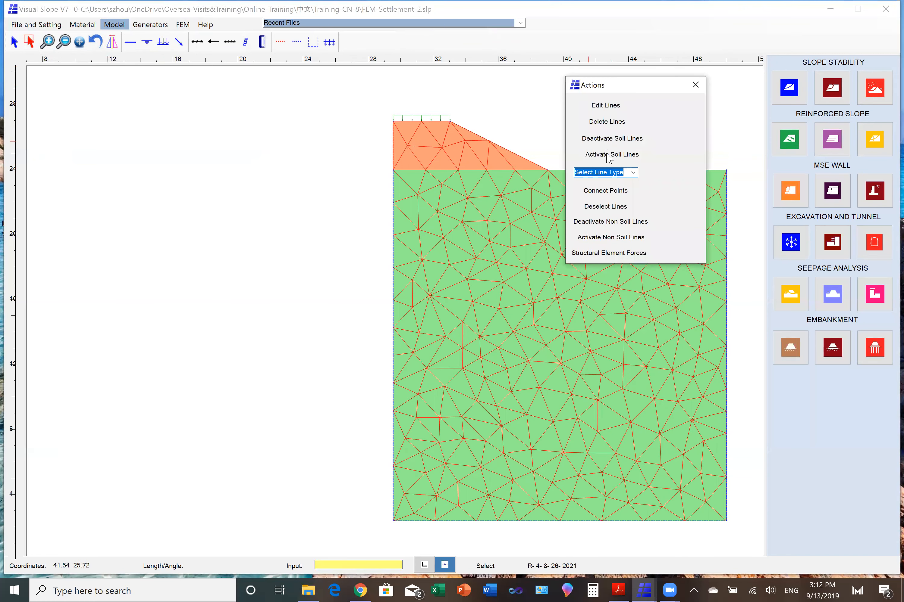
click(603, 138)
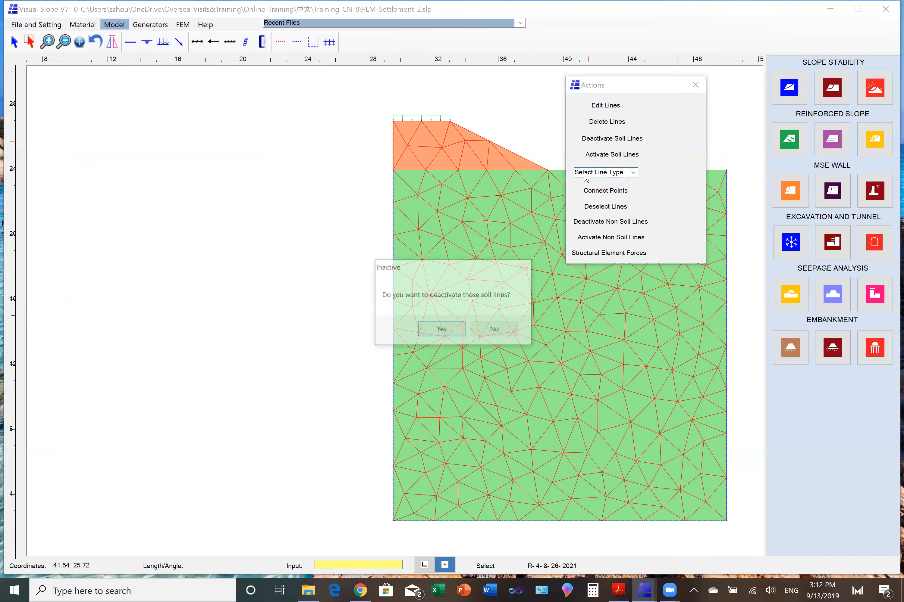
click(442, 330)
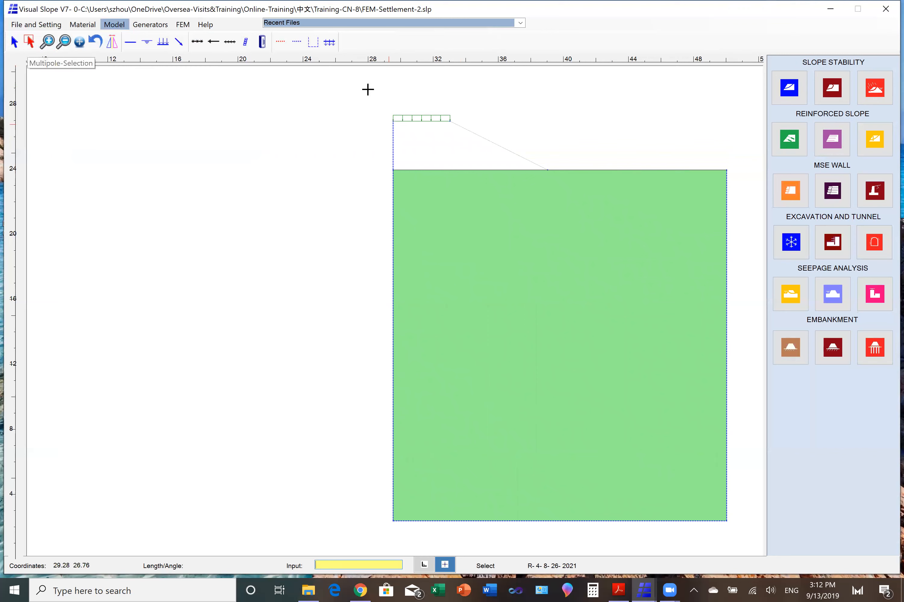
Deactivate the surface load lines on top of the embankment
drag(365, 102, 532, 153)
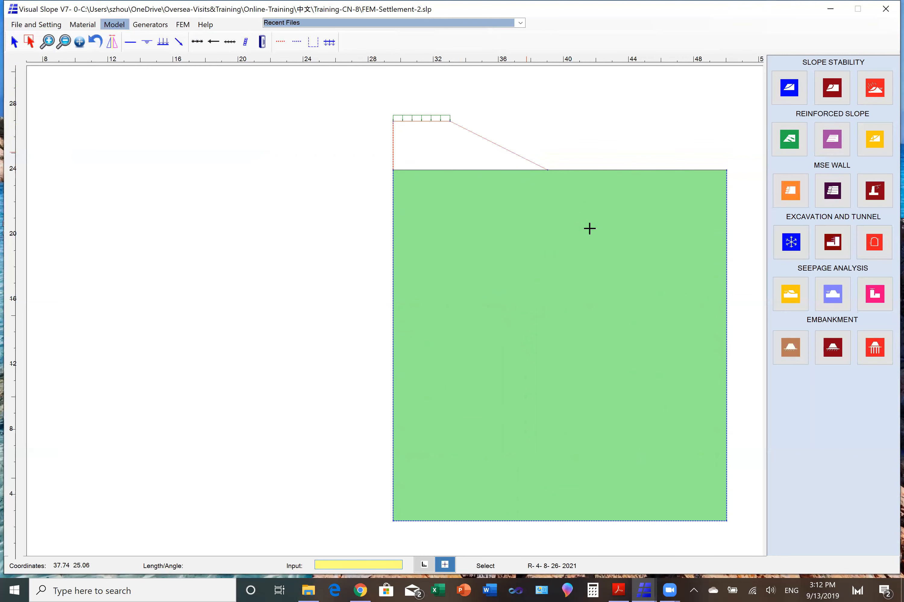
right_click(572, 129)
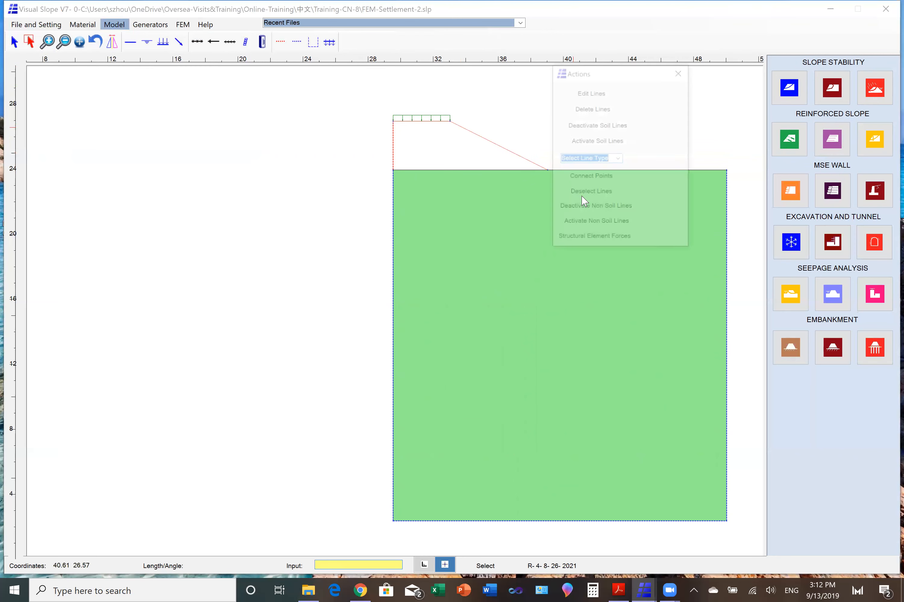
click(593, 208)
click(440, 331)
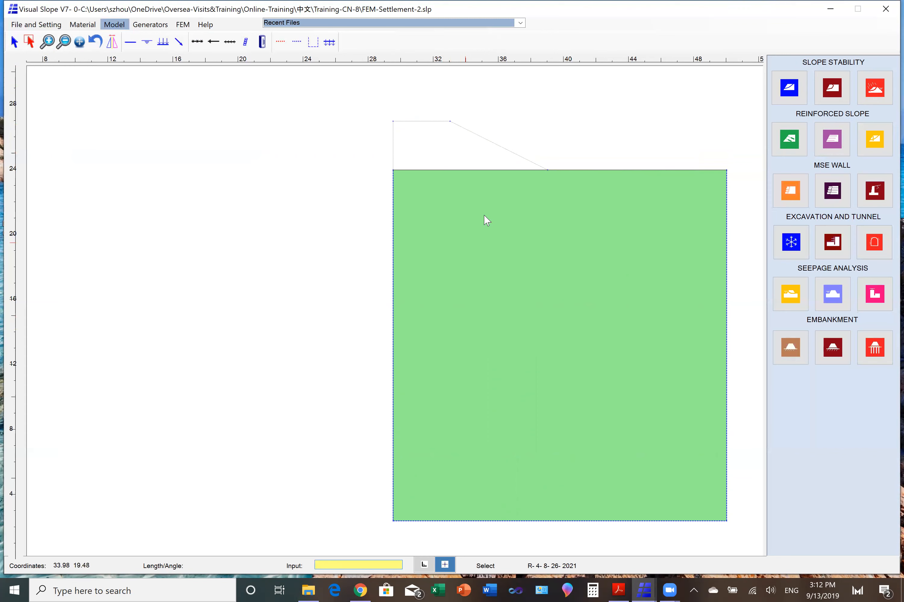
Run the FEM analysis with the embankment and load deactivated
click(182, 26)
click(159, 42)
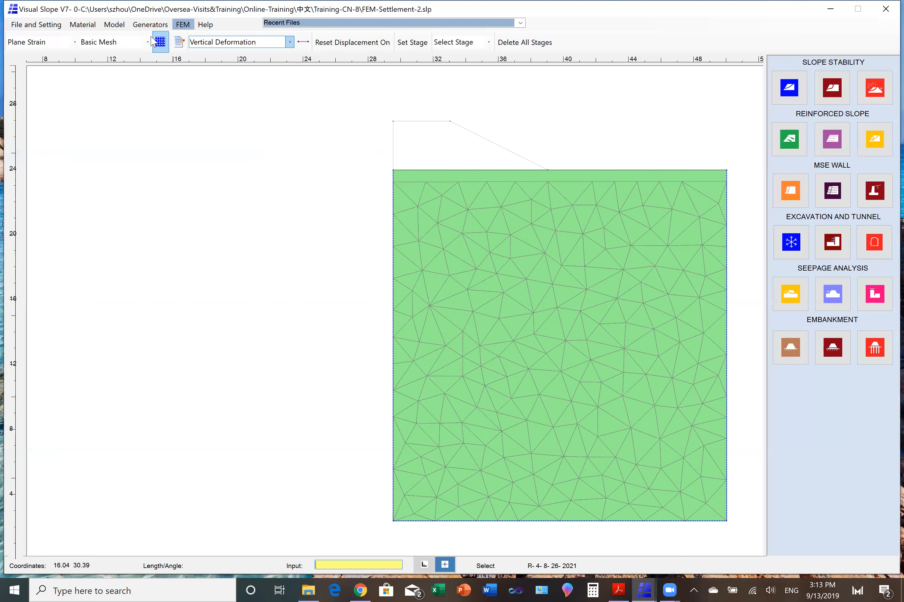
Reactivate the soil lines of the embankment
click(115, 26)
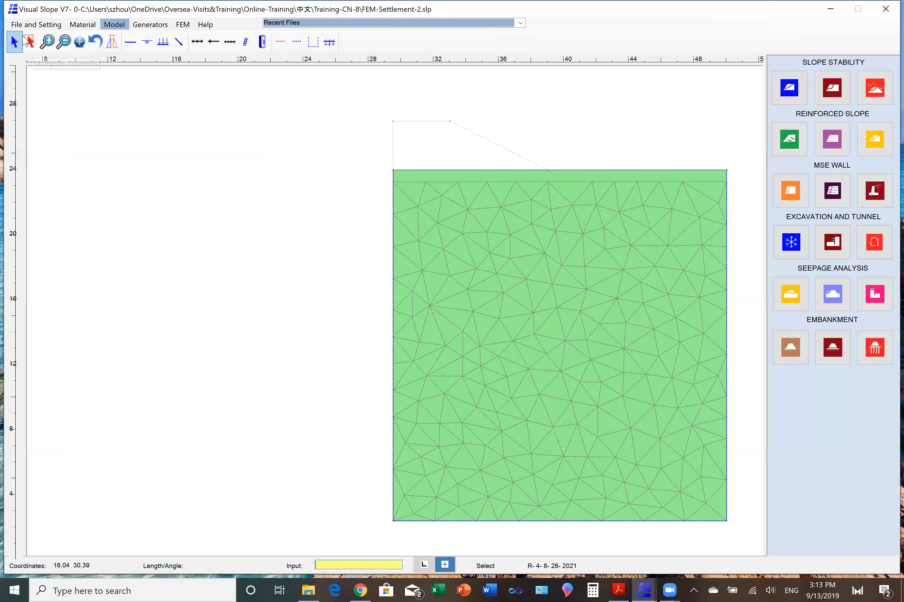
drag(349, 101, 568, 157)
right_click(568, 158)
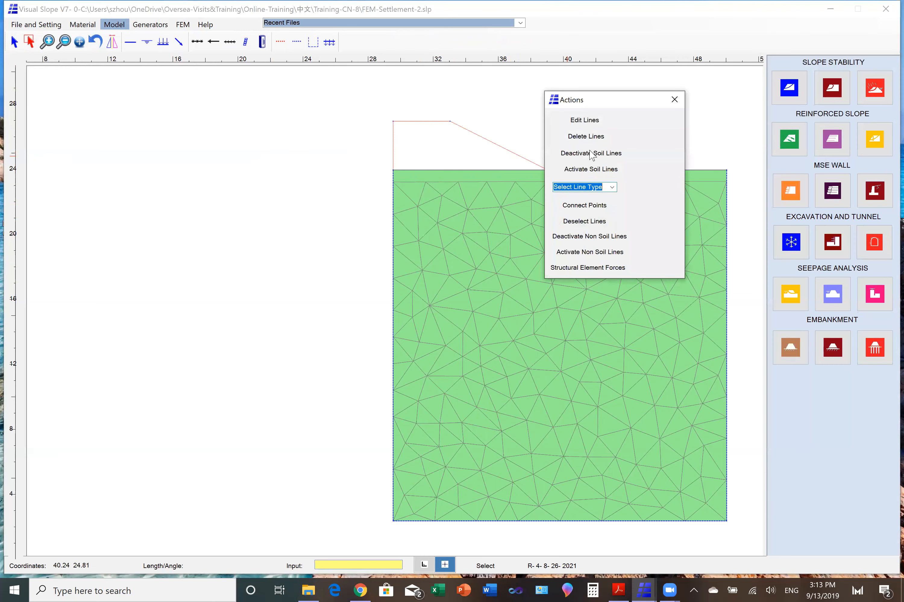
click(583, 169)
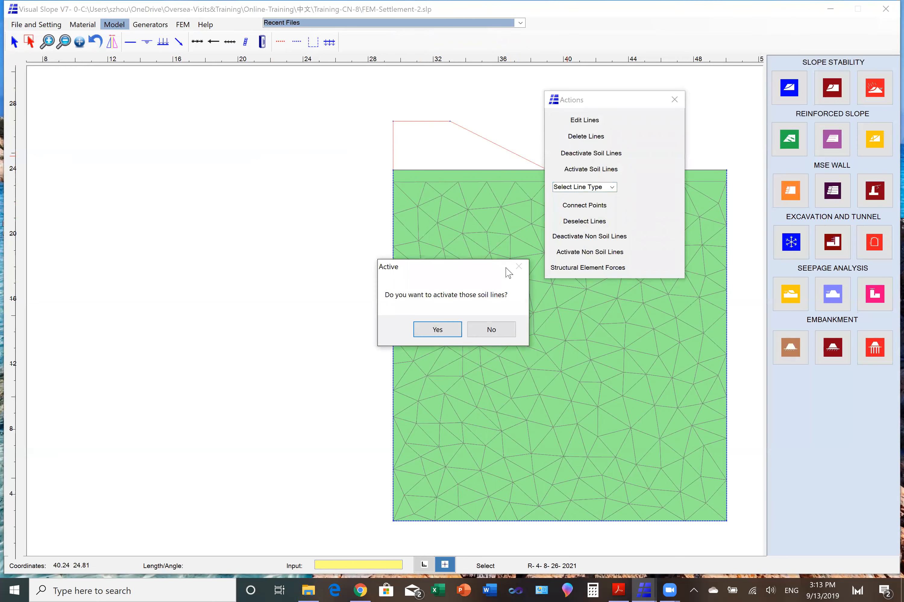
click(446, 331)
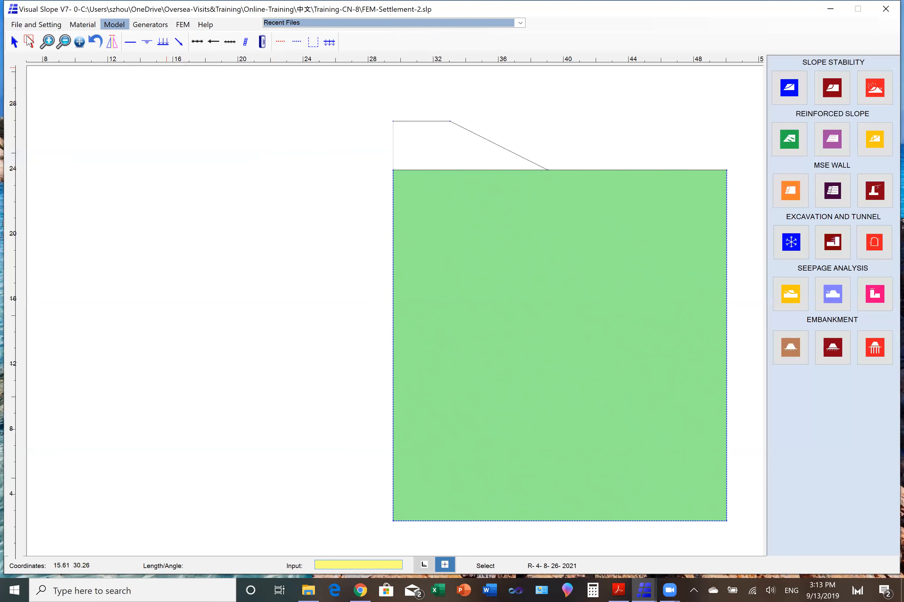
Reactivate the surface load lines on top of the embankment
drag(370, 103, 546, 159)
right_click(547, 152)
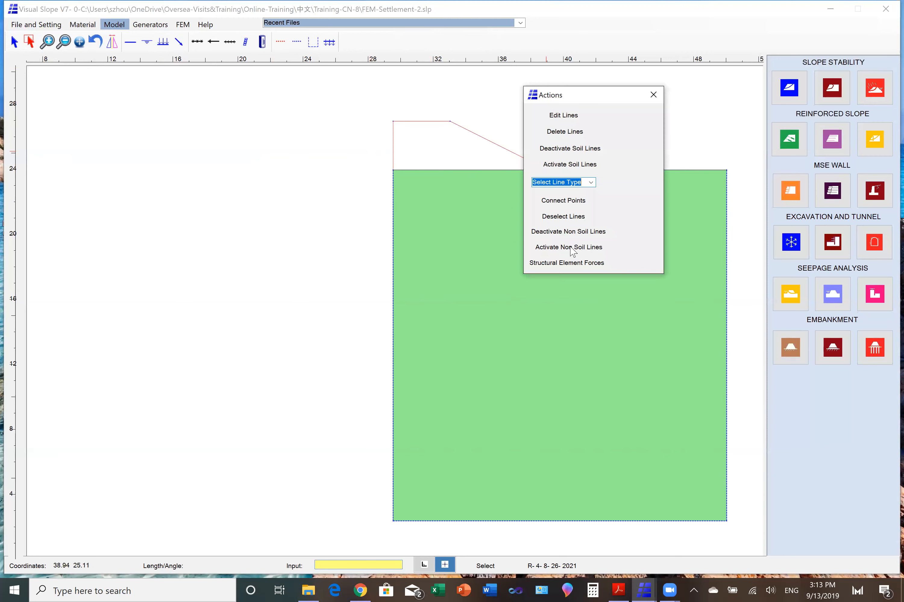
click(572, 249)
click(445, 331)
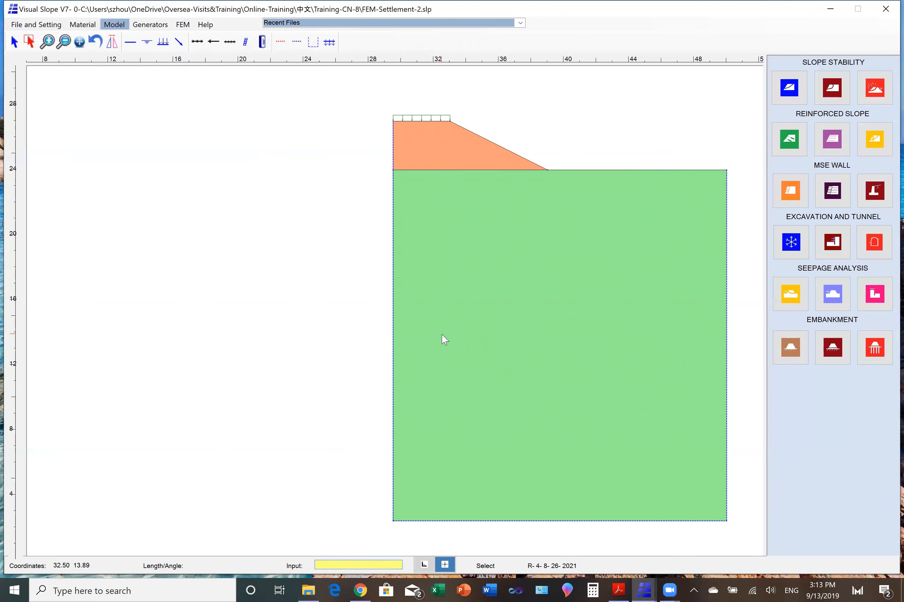
Run the FEM analysis with the embankment and load active and display the vertical deformation contours
click(184, 25)
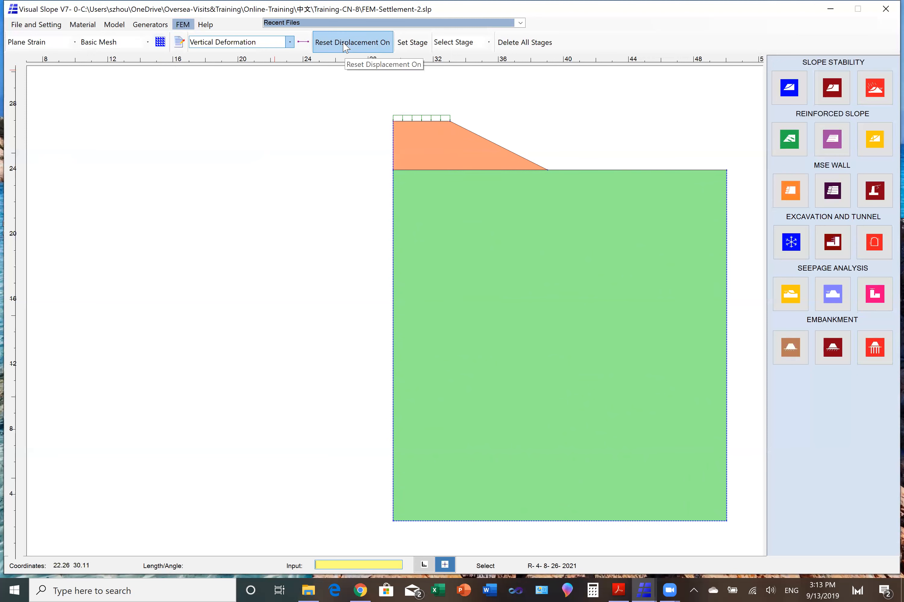
click(160, 41)
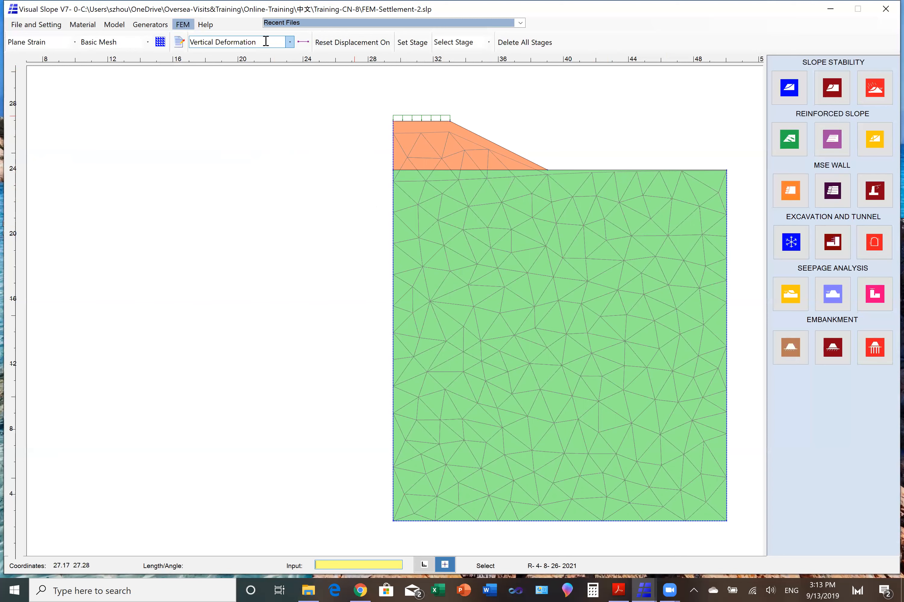
click(290, 42)
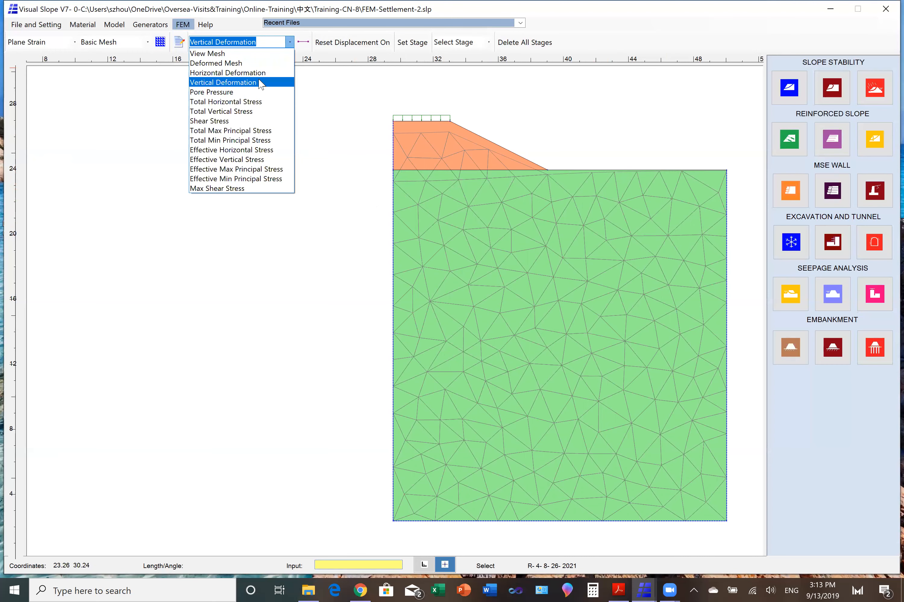
click(261, 83)
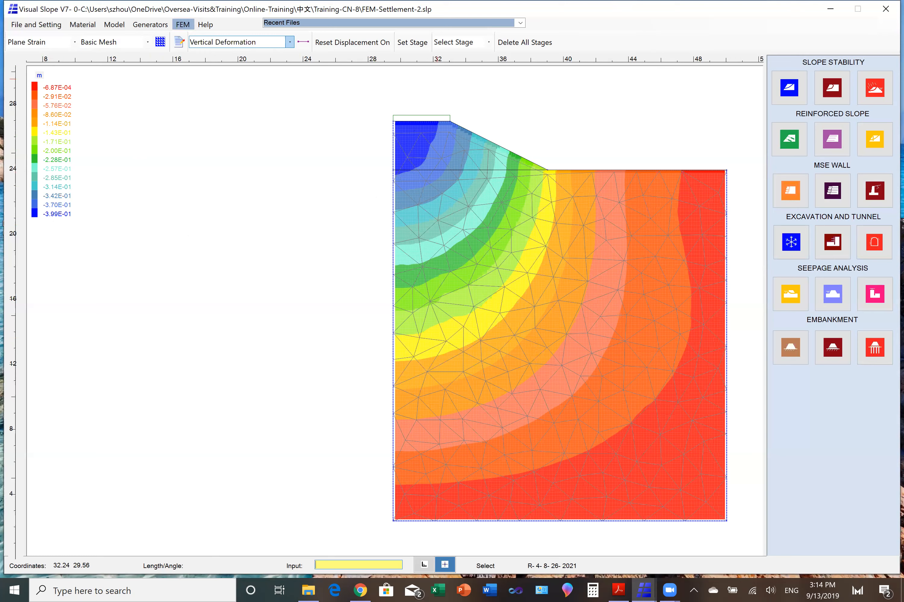
Close the current project and open the Axis.slp project file
click(885, 8)
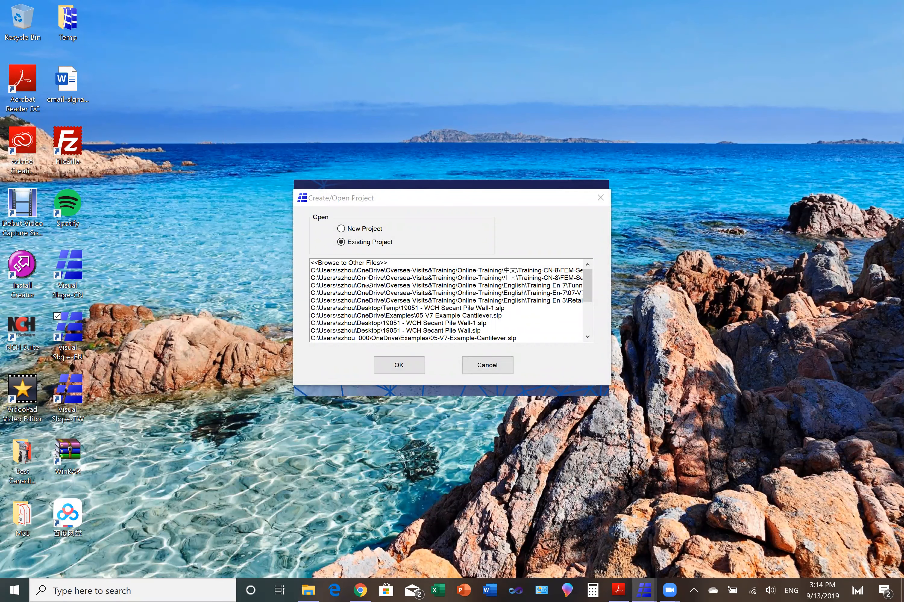
click(369, 264)
click(401, 368)
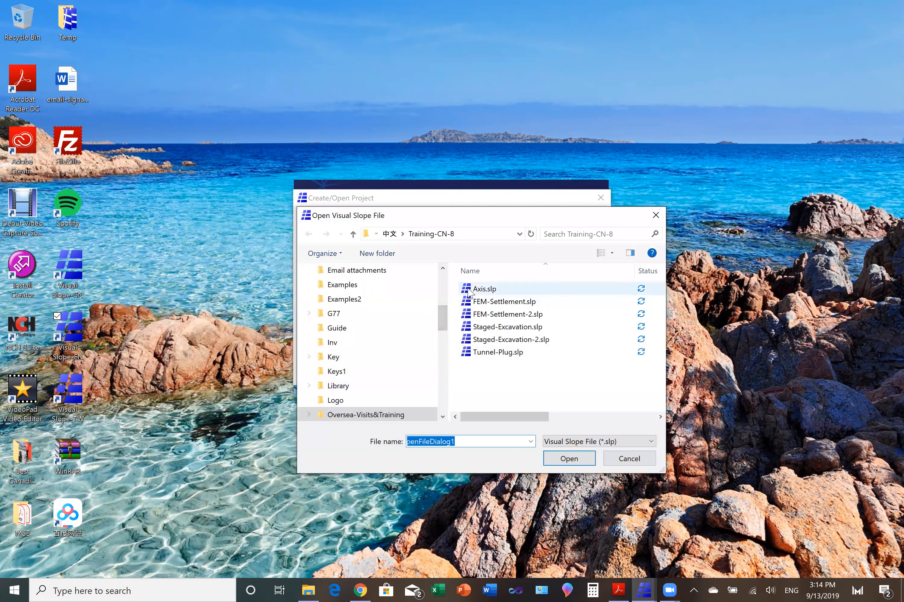
click(478, 290)
click(565, 457)
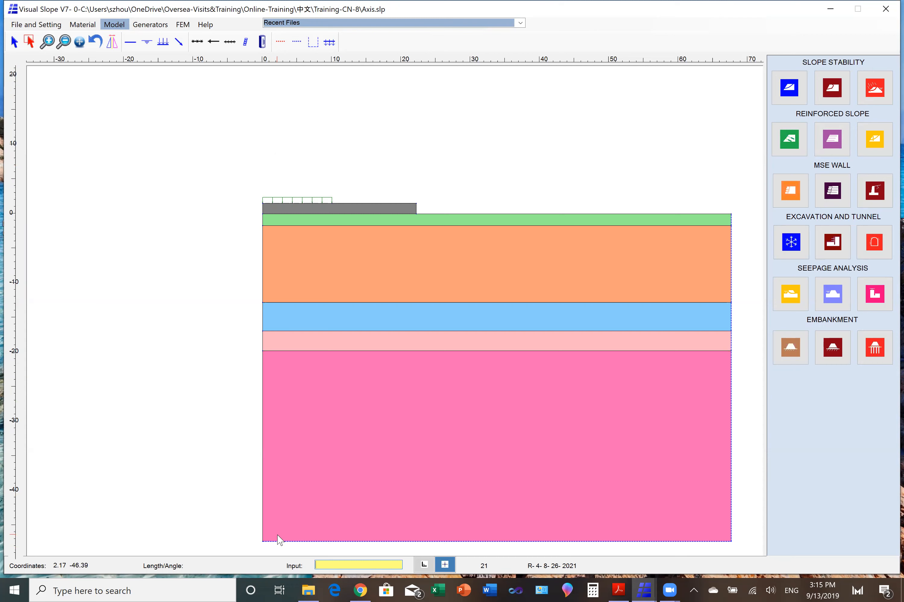
Set the FEM analysis type to Axisymmetric and generate a basic mesh
click(183, 25)
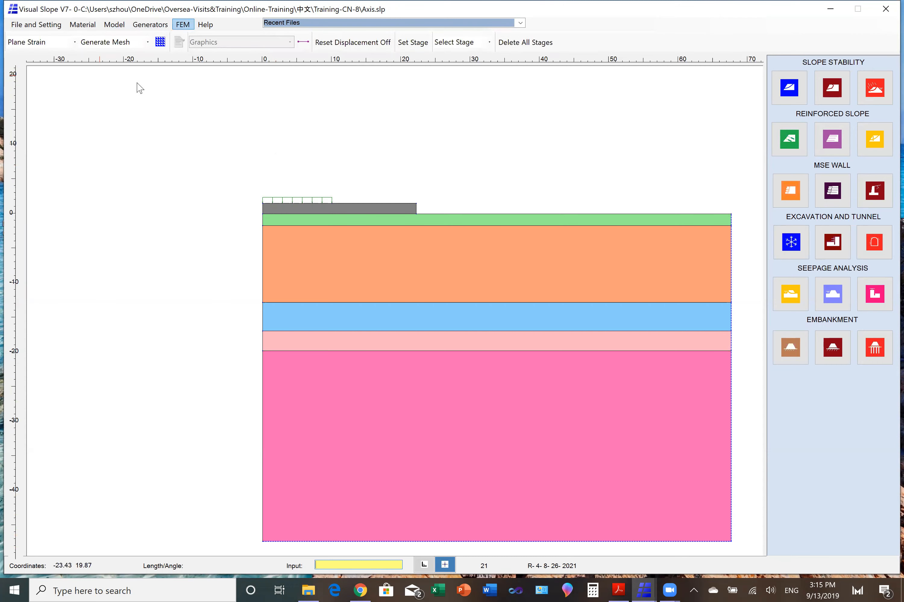
click(74, 43)
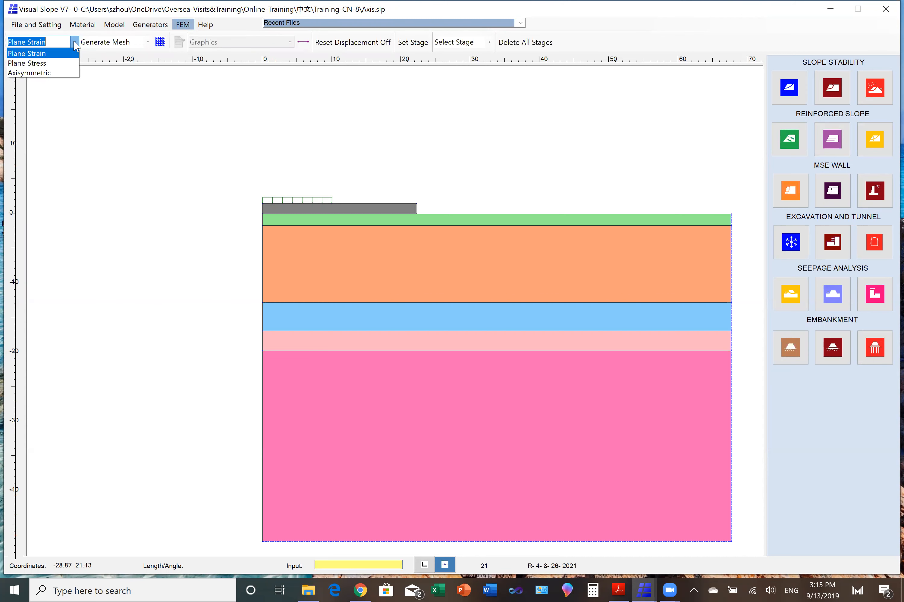
click(37, 74)
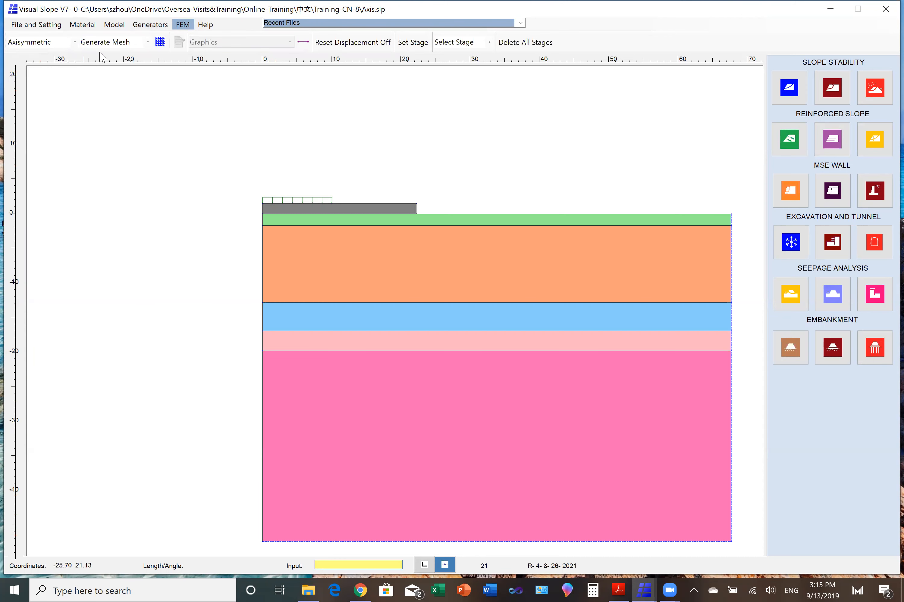
click(147, 44)
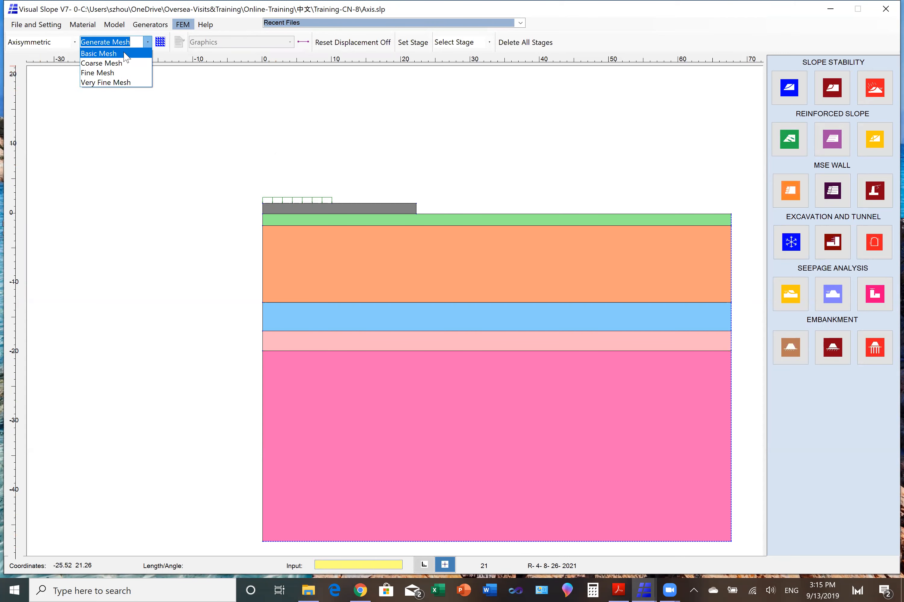
click(125, 55)
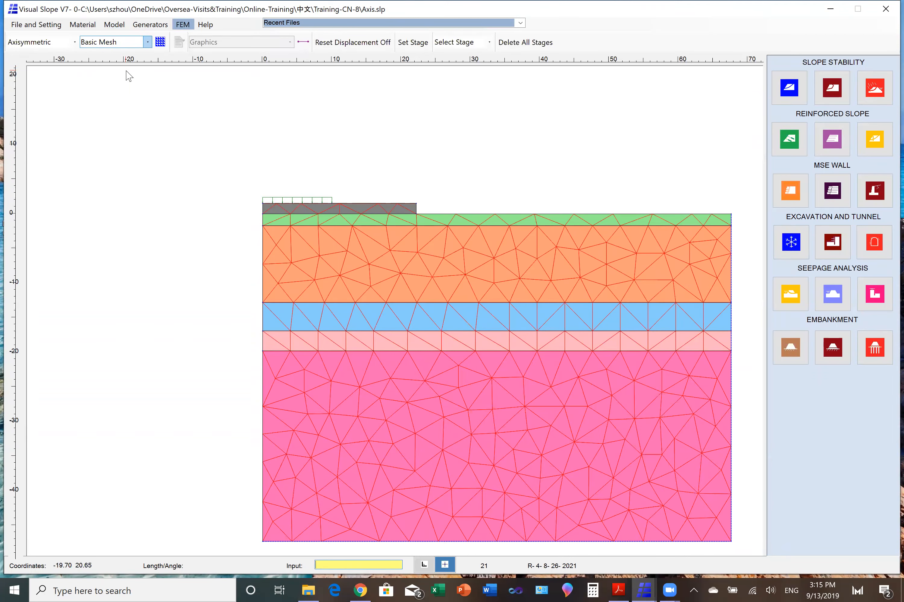
Deactivate the soil lines of the embankment on top of the ground
click(114, 24)
click(30, 41)
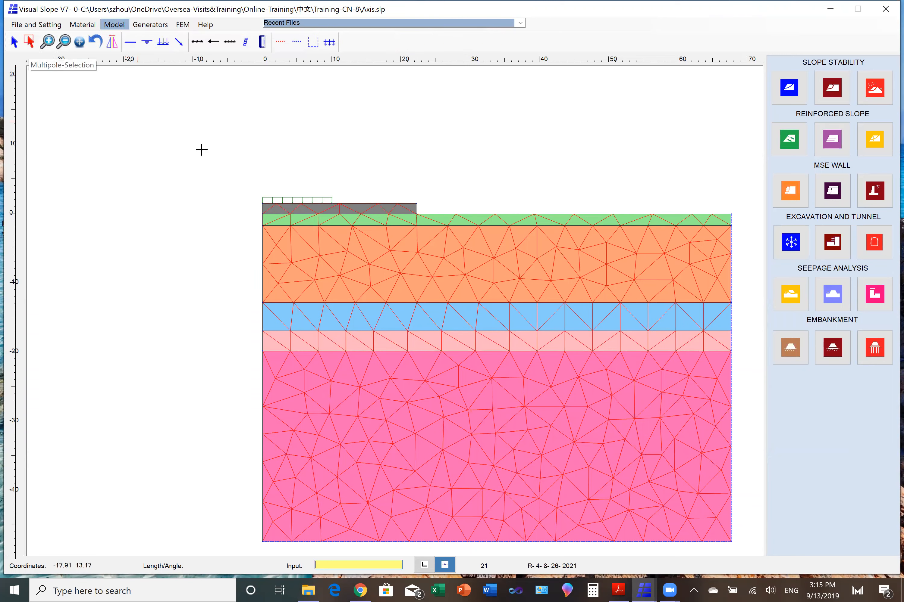
drag(221, 184, 426, 212)
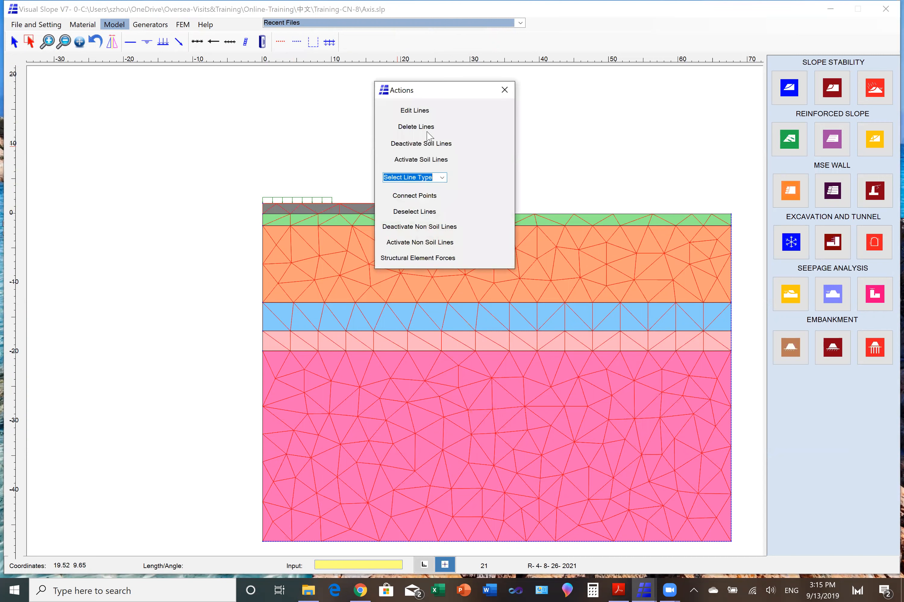
click(414, 144)
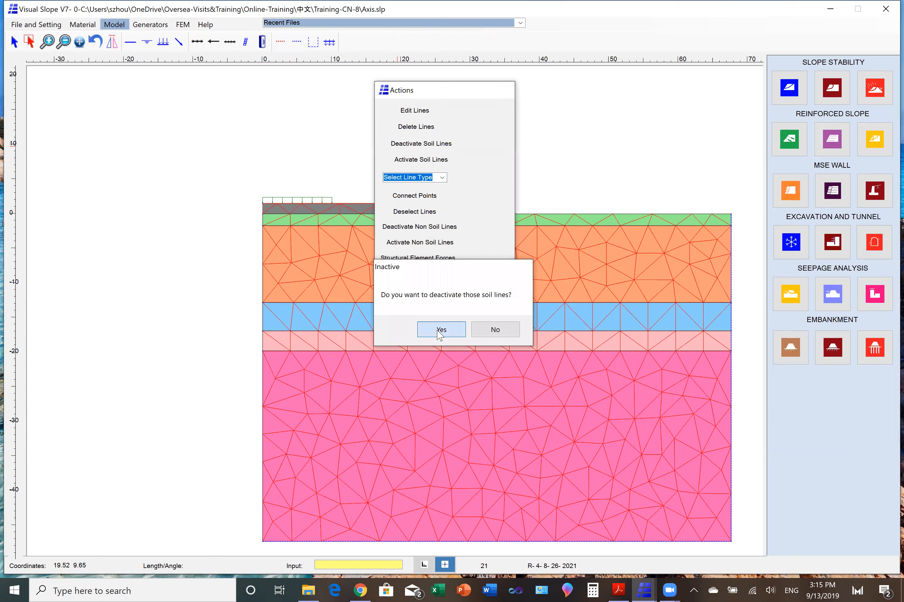
click(438, 331)
Deactivate the surface load lines on top of the embankment
click(31, 40)
drag(243, 186, 344, 210)
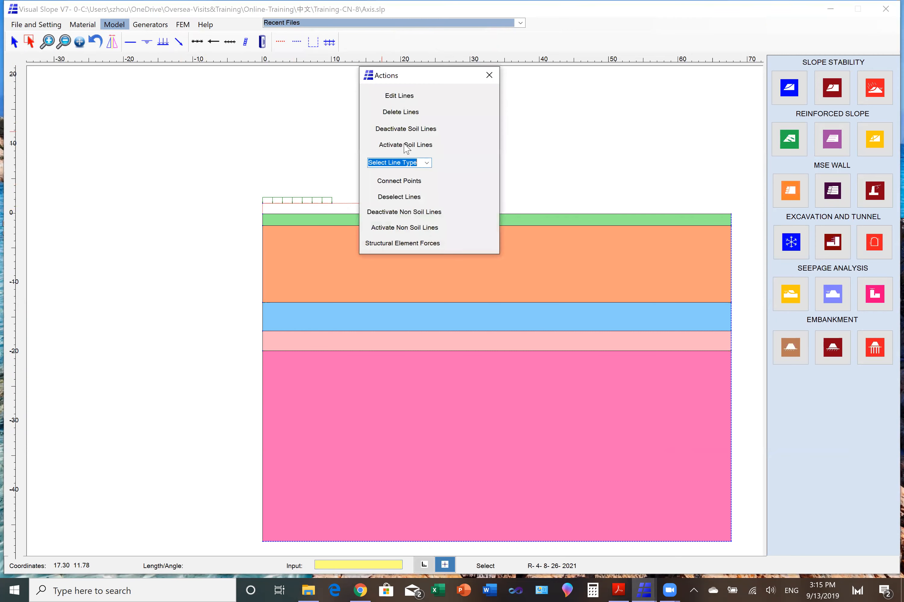
click(399, 214)
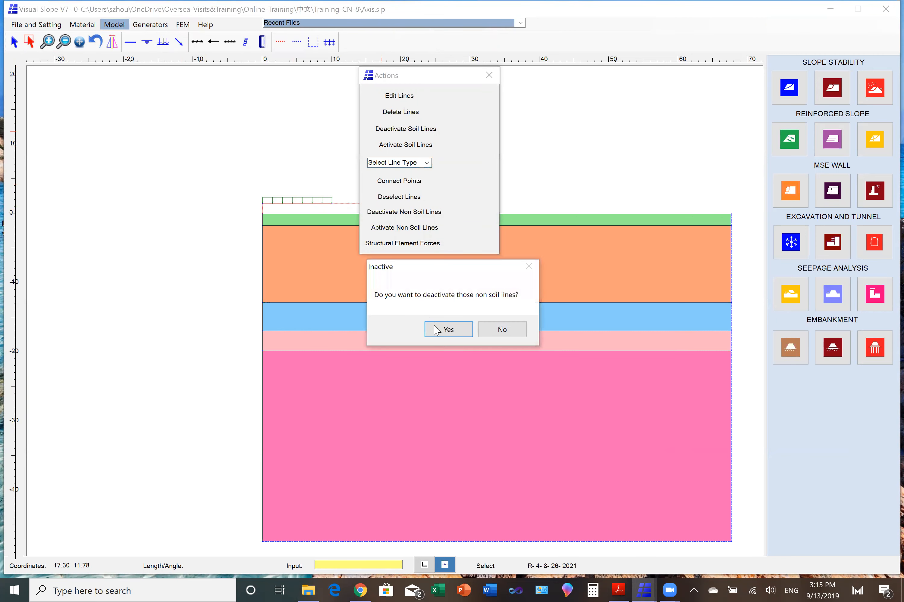
click(444, 327)
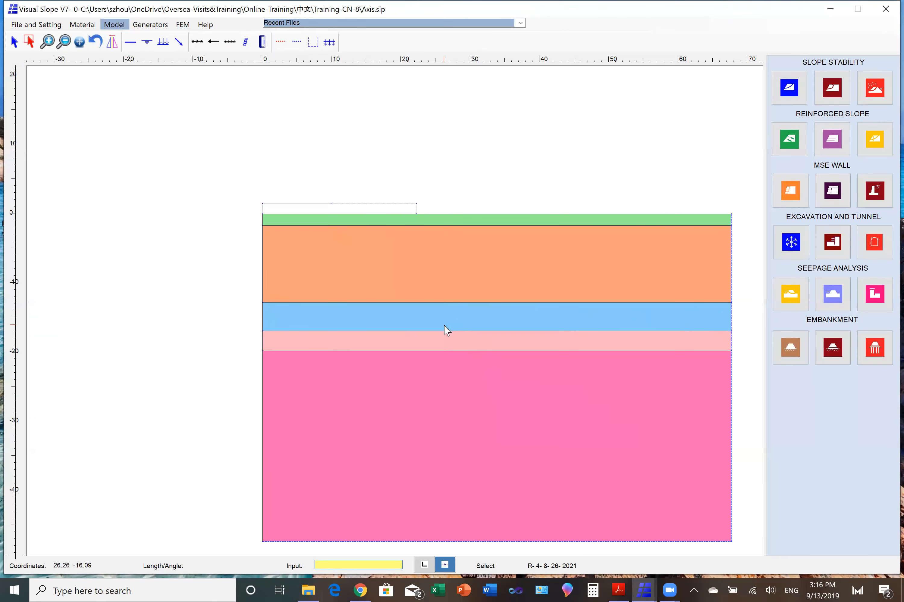
Run the axisymmetric FEM analysis with the embankment and load deactivated
click(184, 26)
click(158, 41)
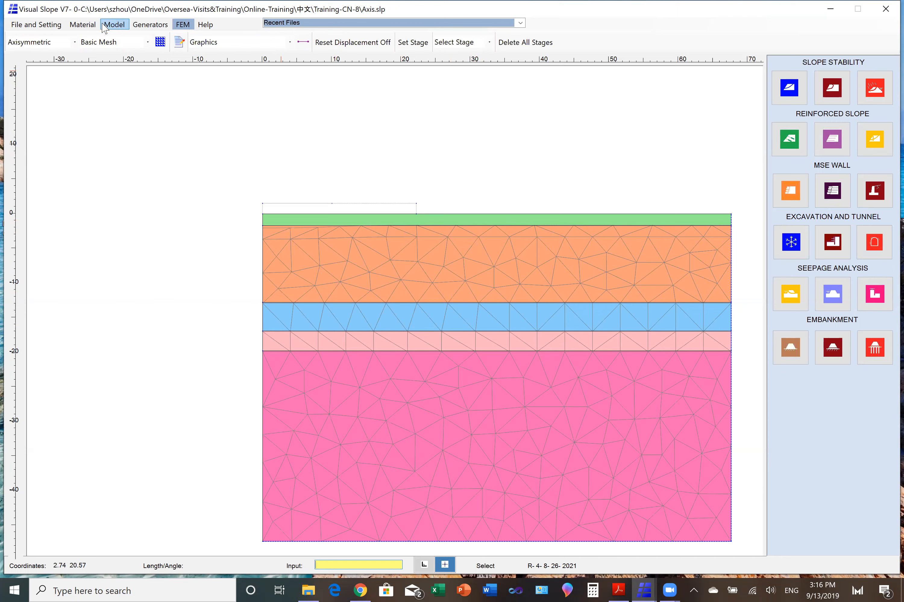
Reactivate the soil lines of the embankment
click(90, 24)
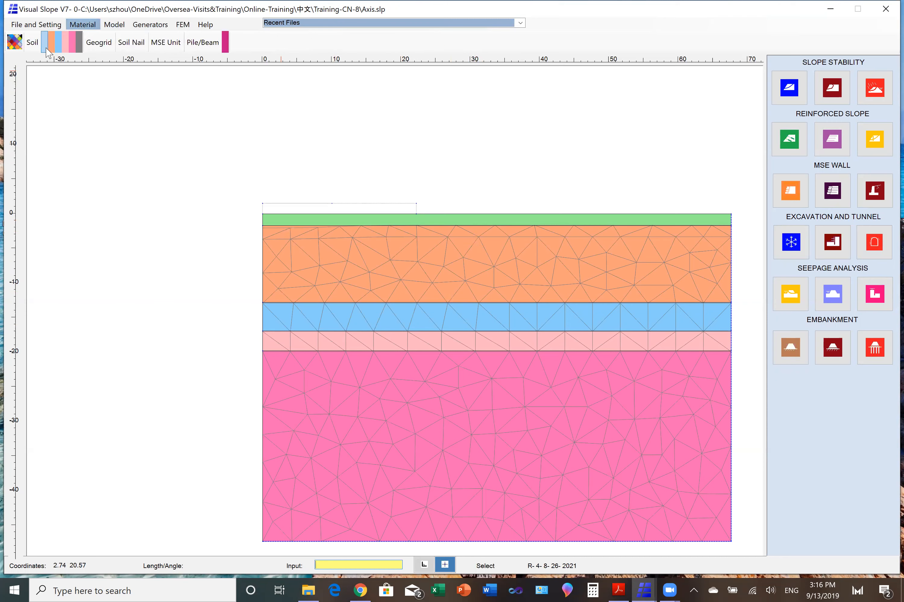
click(114, 24)
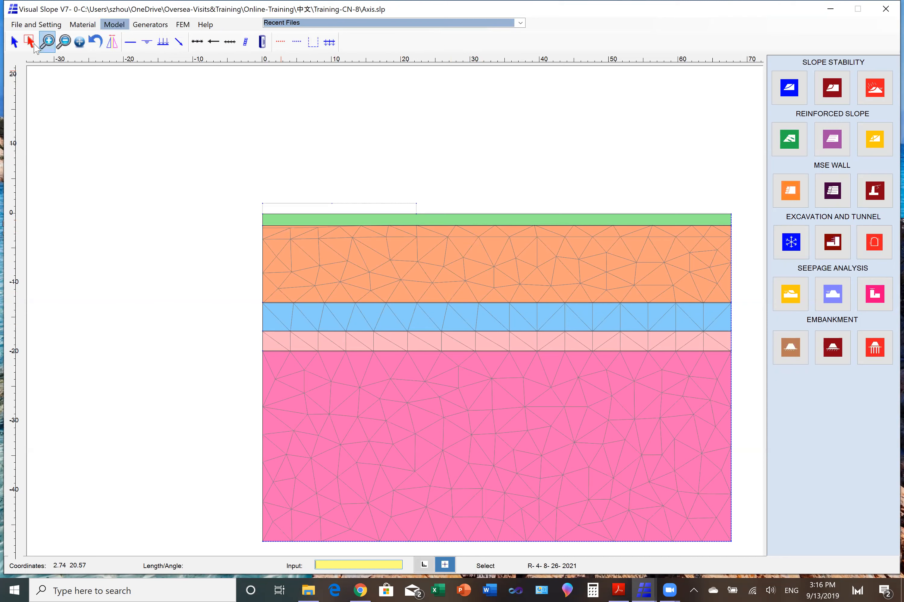
click(31, 42)
drag(234, 175, 436, 210)
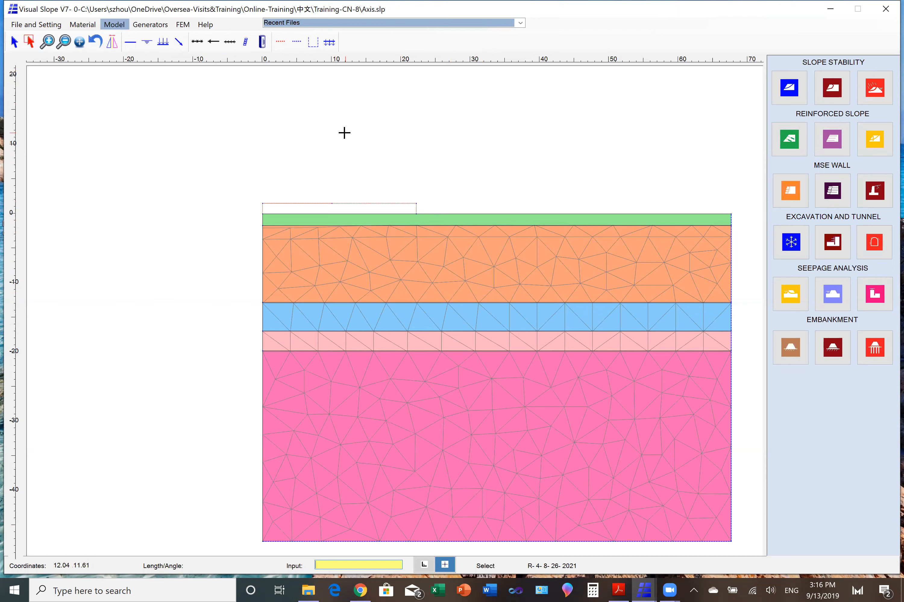
right_click(242, 119)
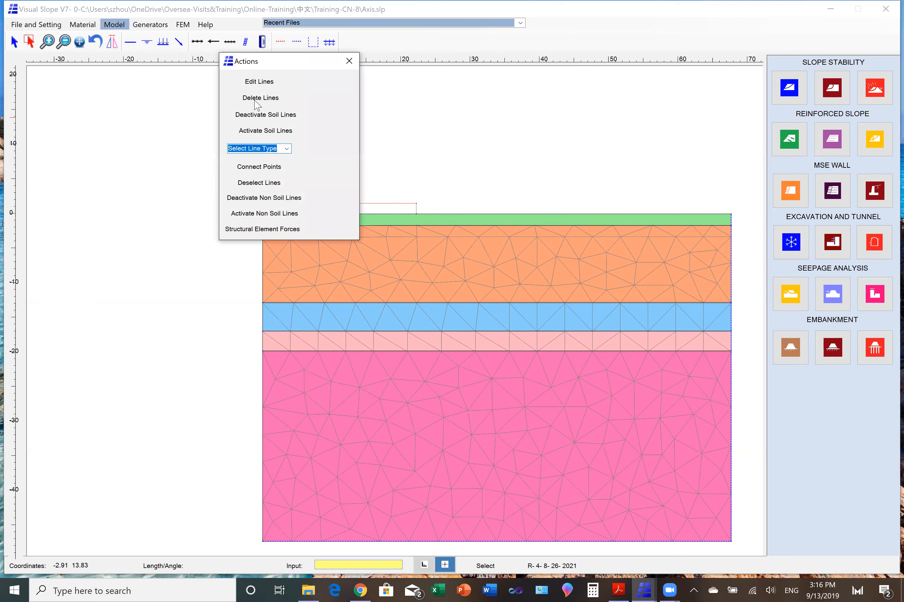
click(260, 131)
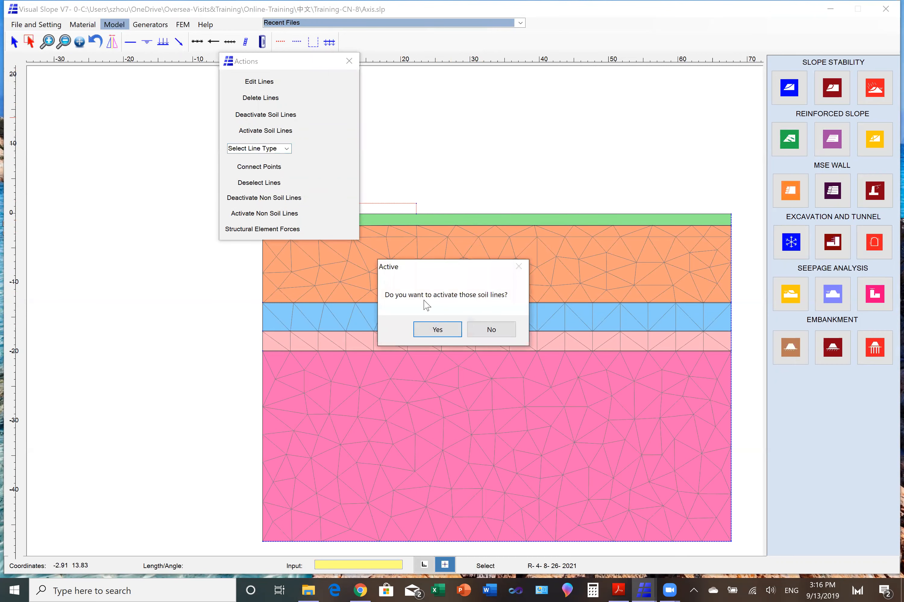
click(444, 328)
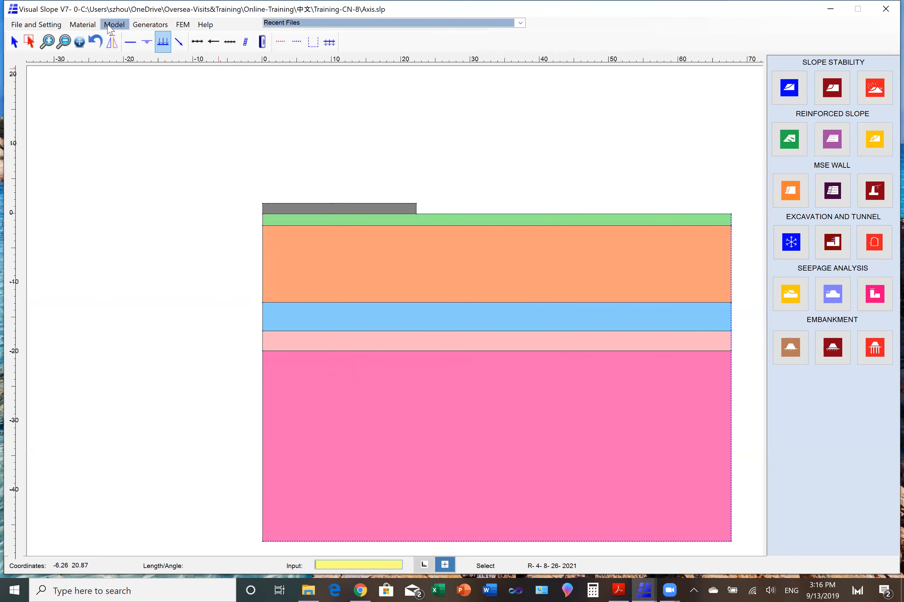
Reactivate the surface load lines on top of the embankment
click(29, 42)
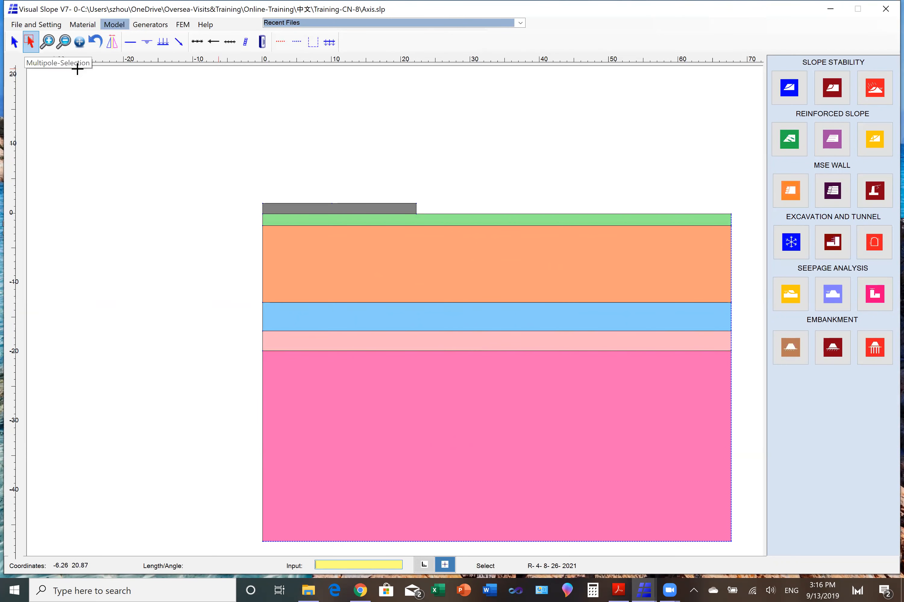
drag(253, 203, 336, 209)
right_click(366, 145)
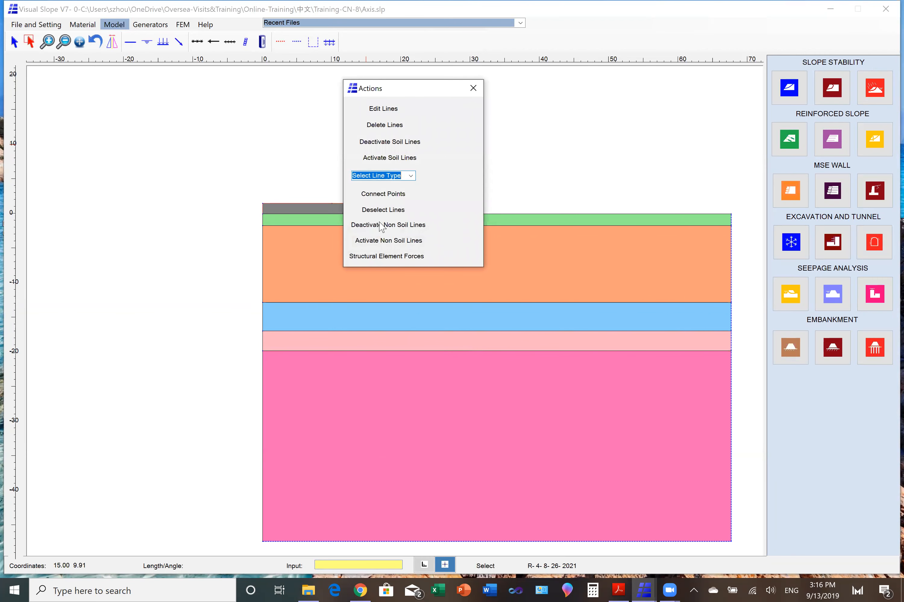
click(376, 241)
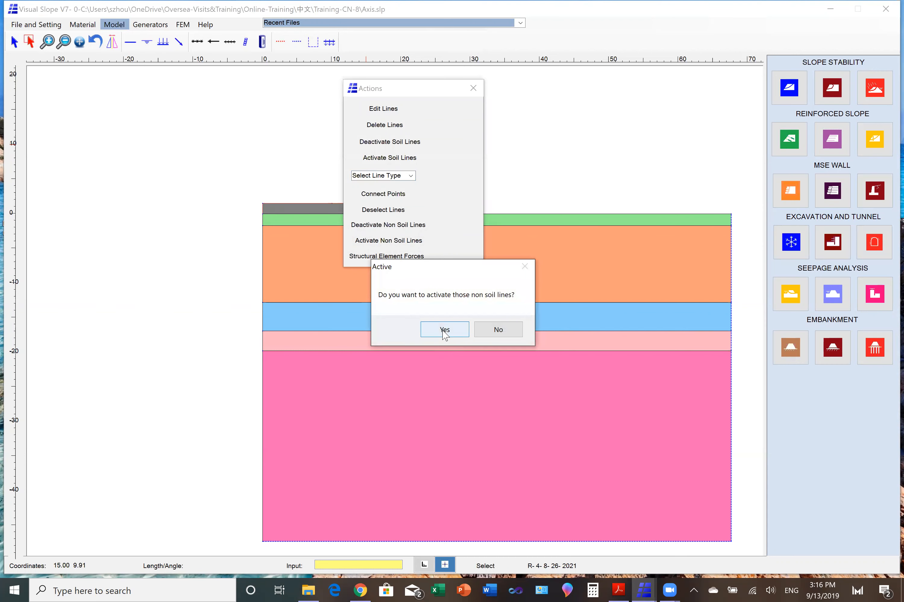
click(444, 335)
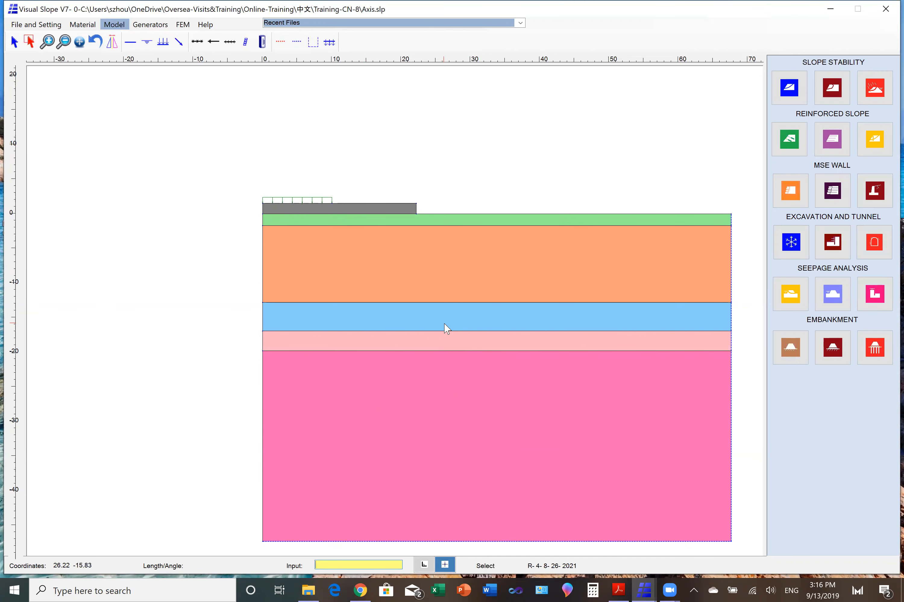
Turn on Reset Displacement and run the FEM analysis with embankment and load active
click(183, 24)
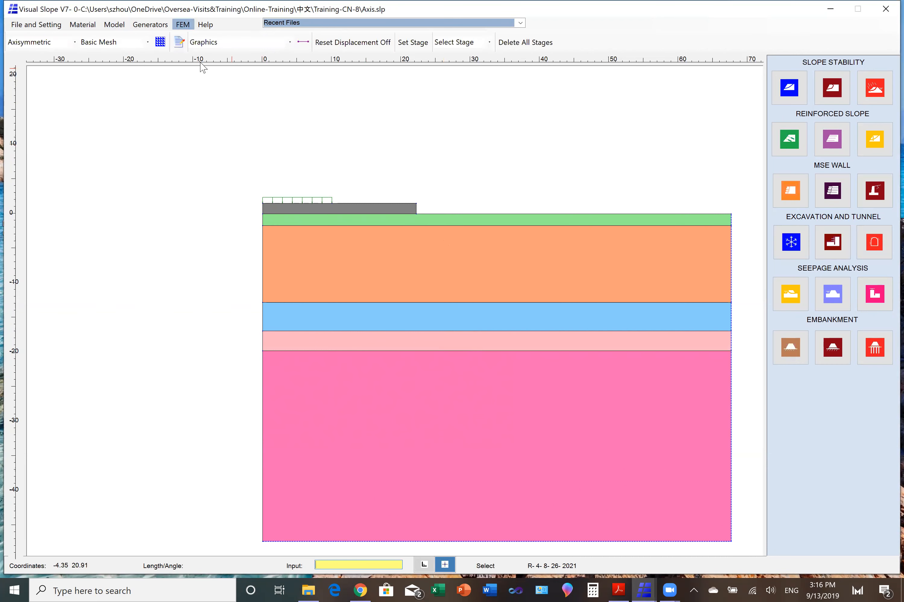
click(360, 47)
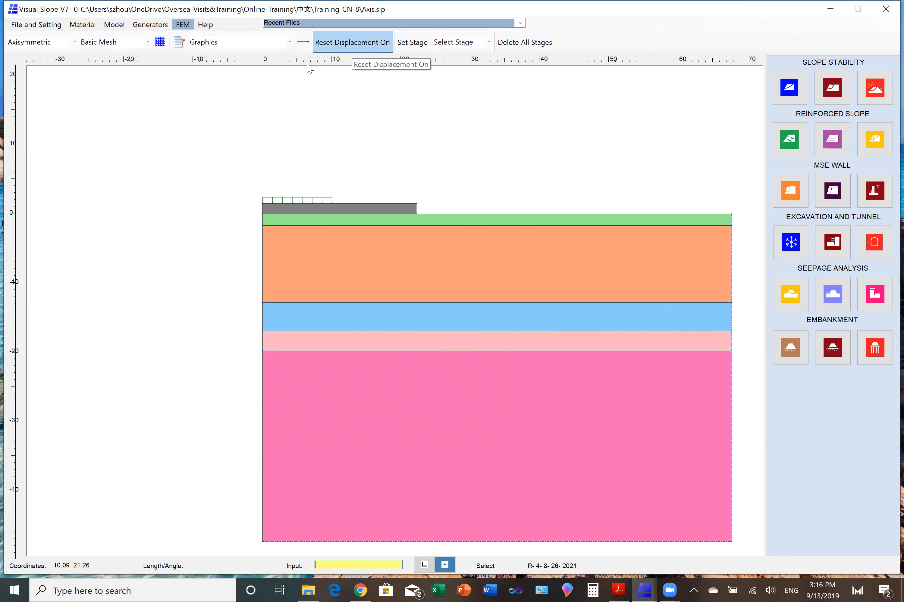
click(160, 42)
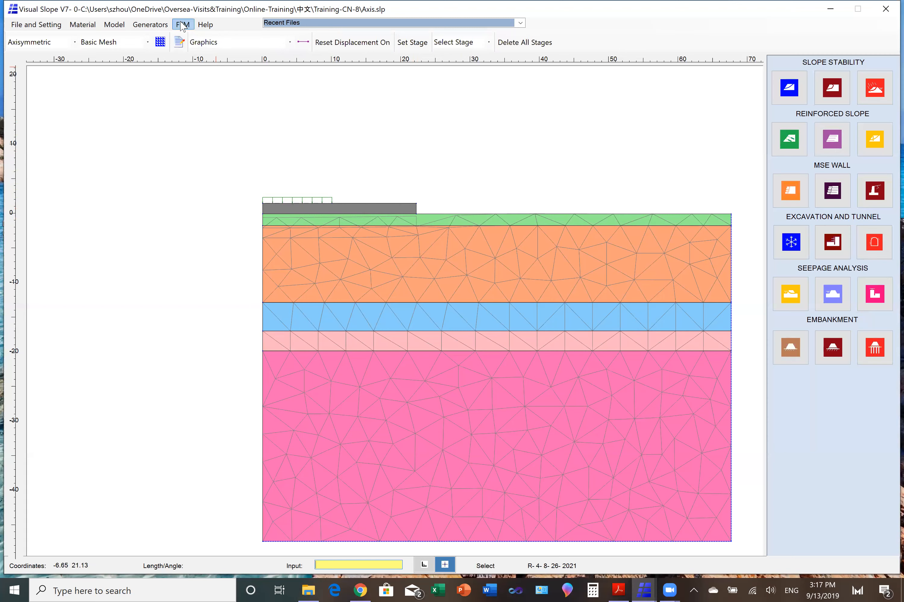
Display vertical deformation contours and list values along the ground surface from the axis to the model's right edge
click(290, 43)
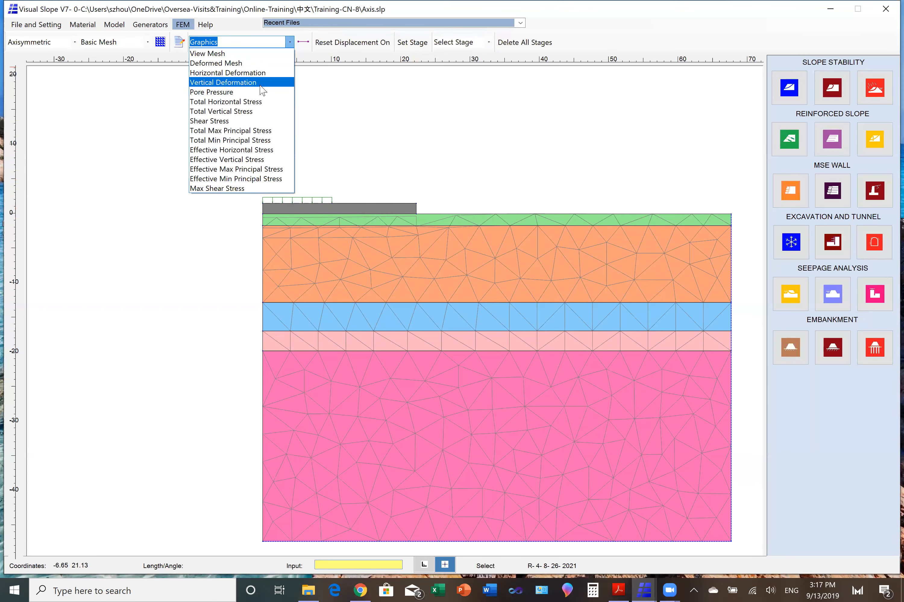
click(261, 90)
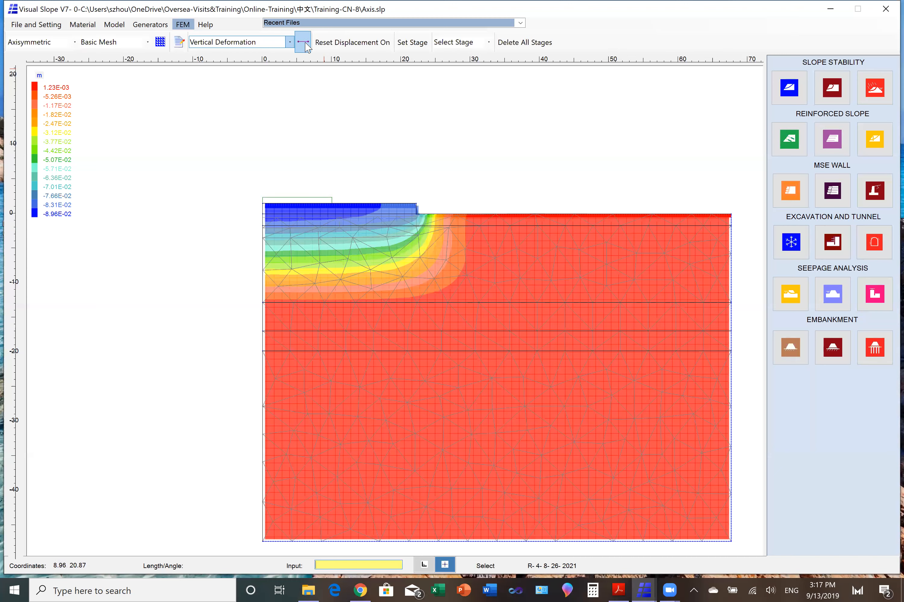
click(262, 218)
click(615, 219)
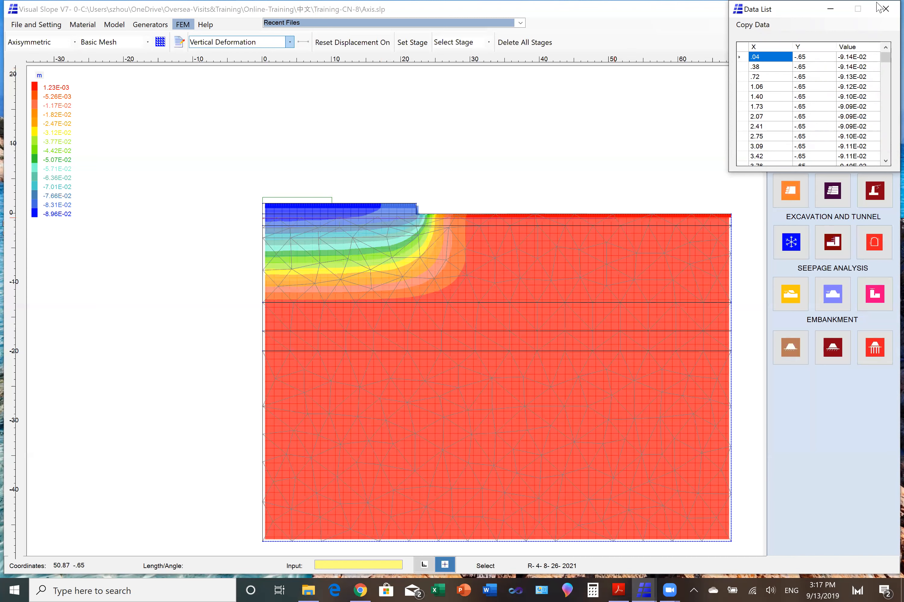
Close the data list and open Staged-Excavation-2.slp without saving changes to the current model
click(885, 9)
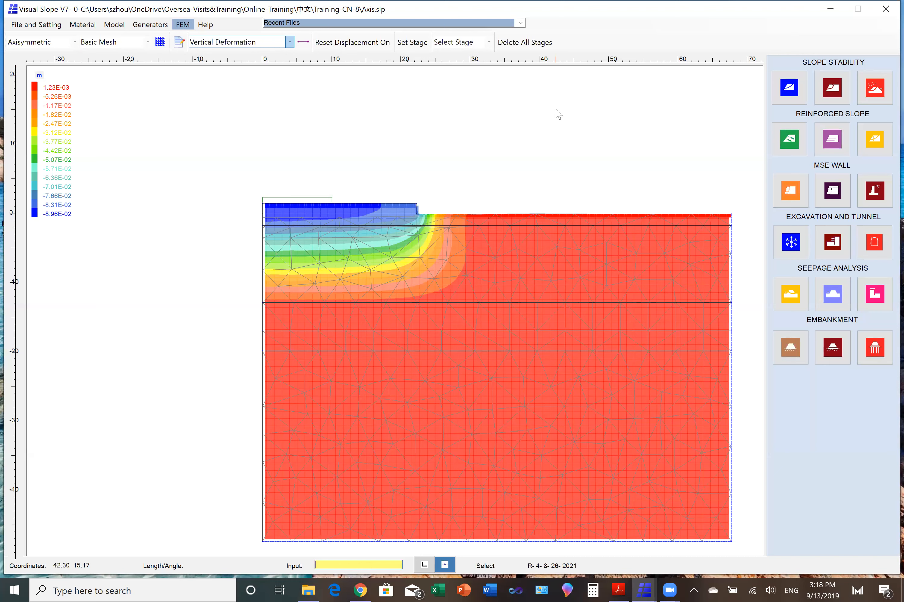
click(44, 26)
click(47, 41)
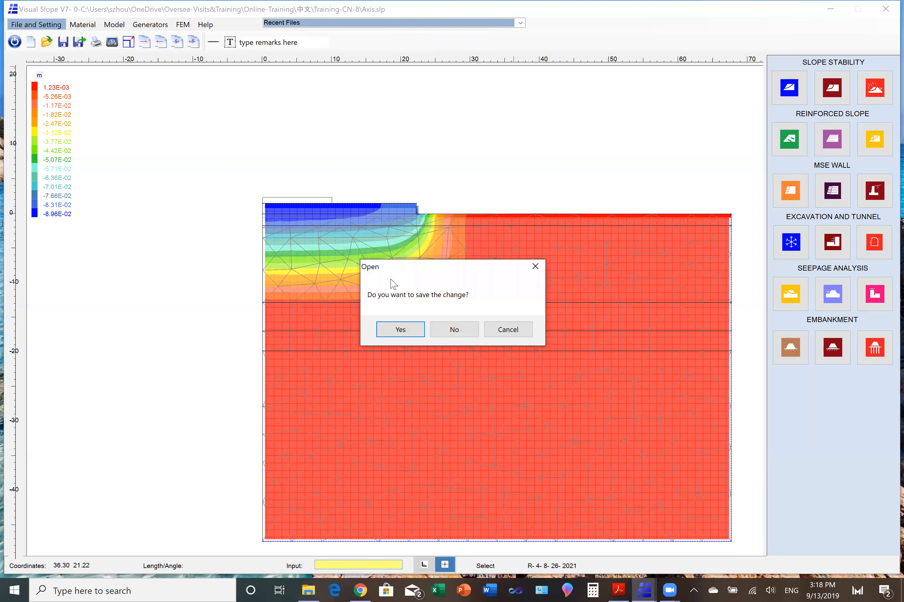
click(453, 330)
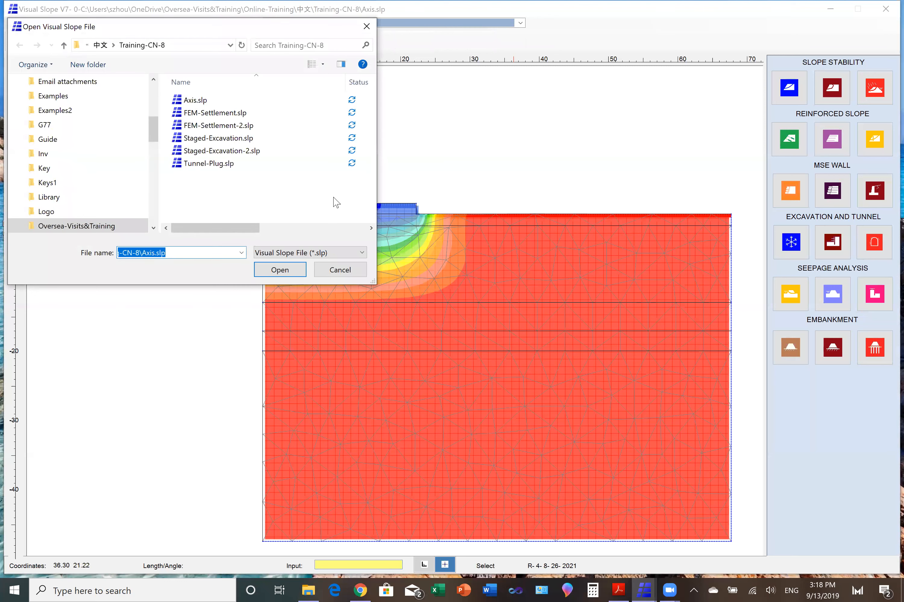
click(251, 152)
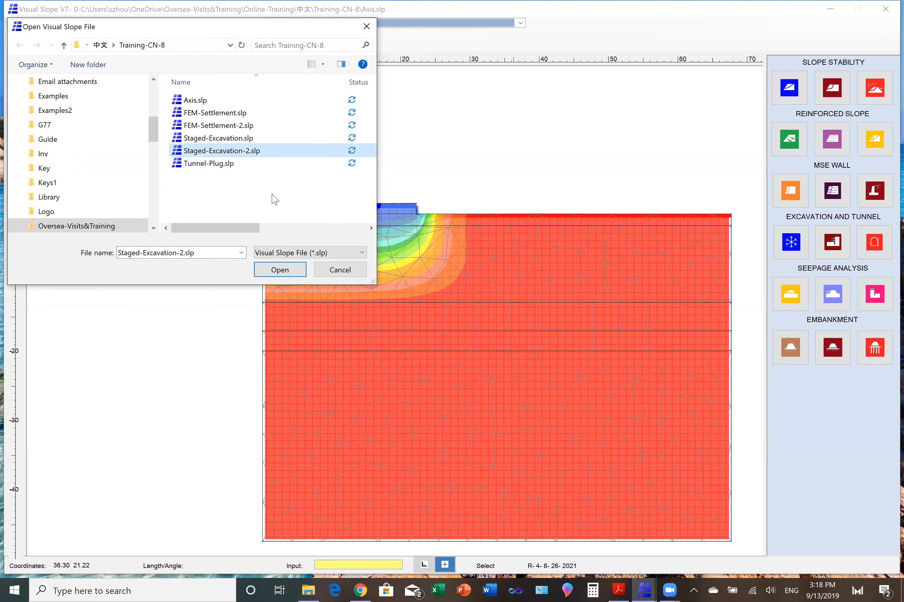
click(291, 272)
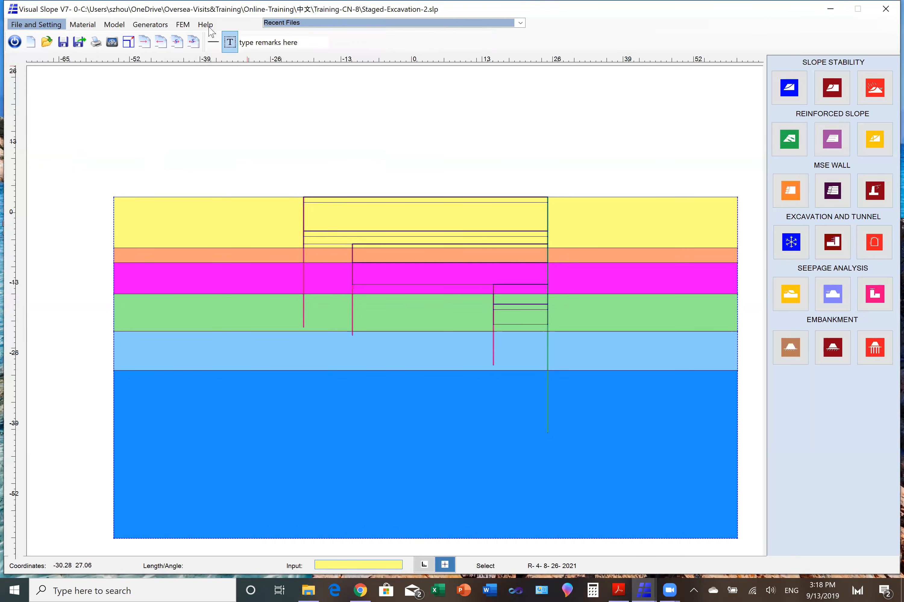
Switch to the FEM tools and inspect the stage selection list for the excavation model
click(183, 25)
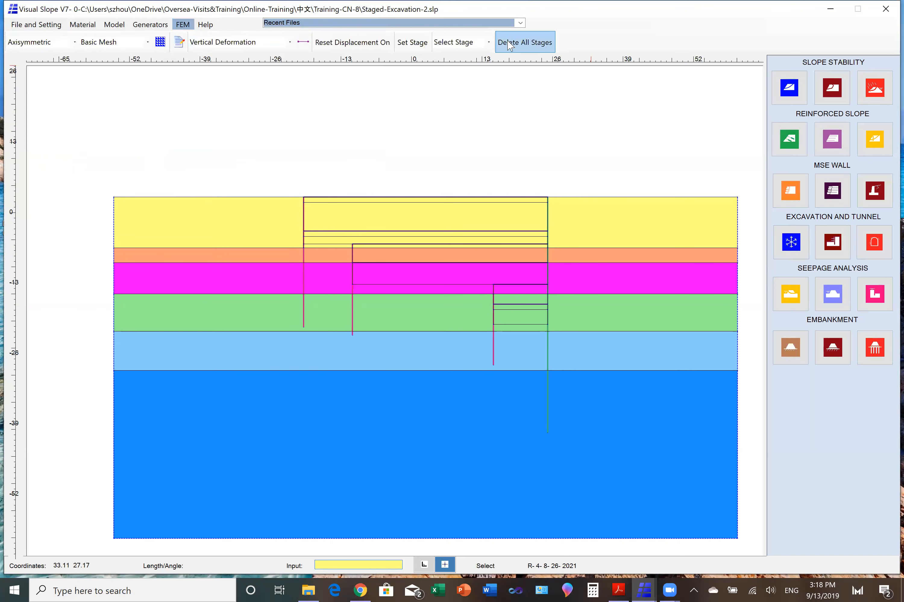
click(491, 40)
click(548, 111)
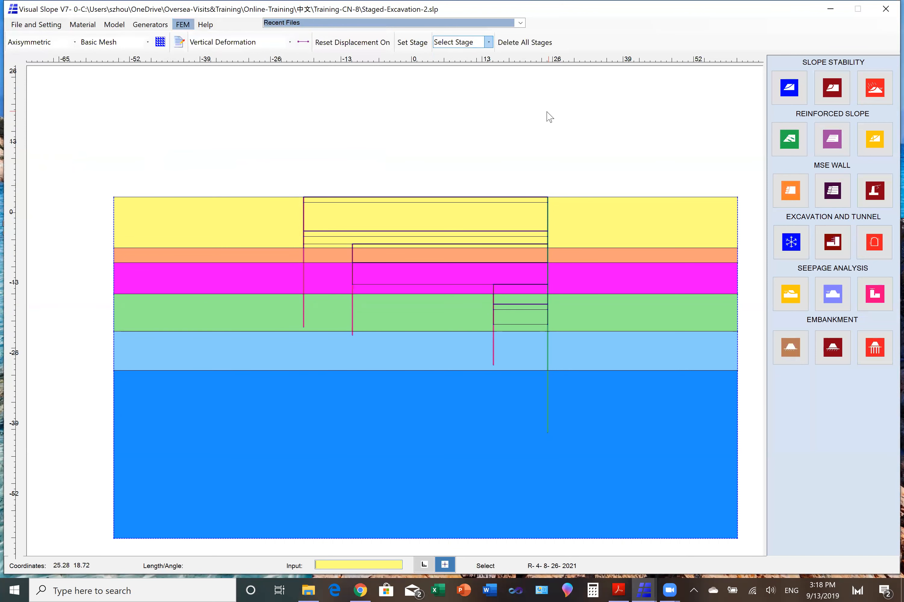
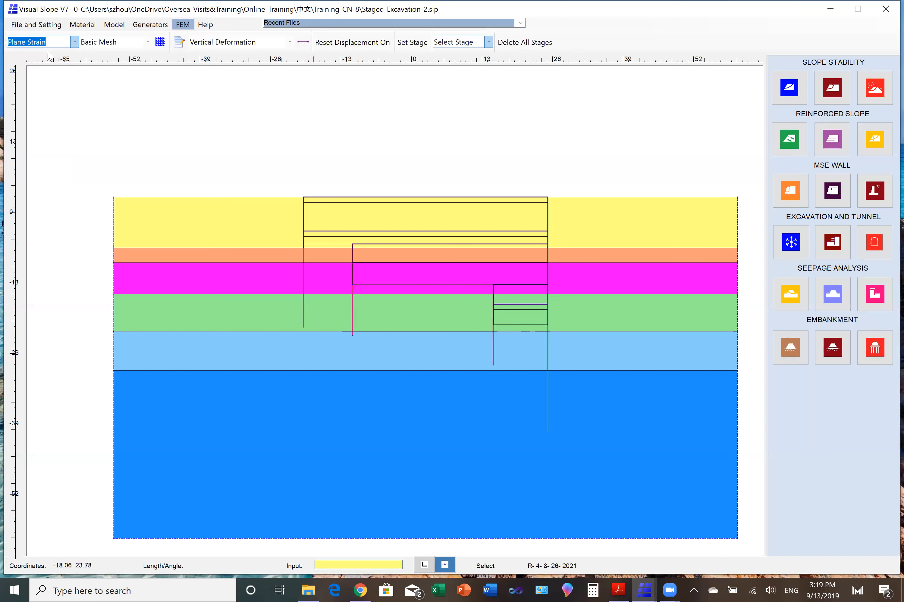
Generate a basic mesh for the excavation model, including the piles
click(148, 42)
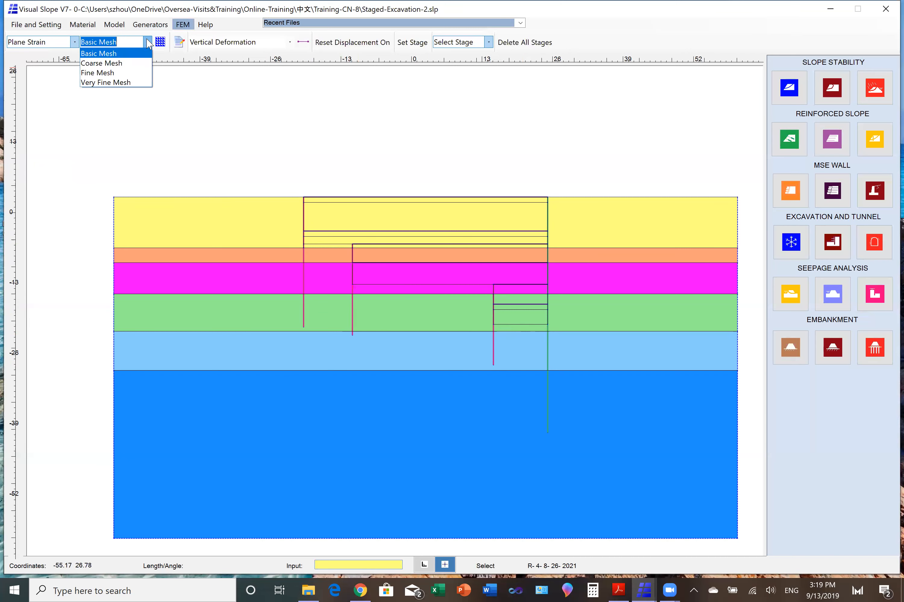
click(121, 54)
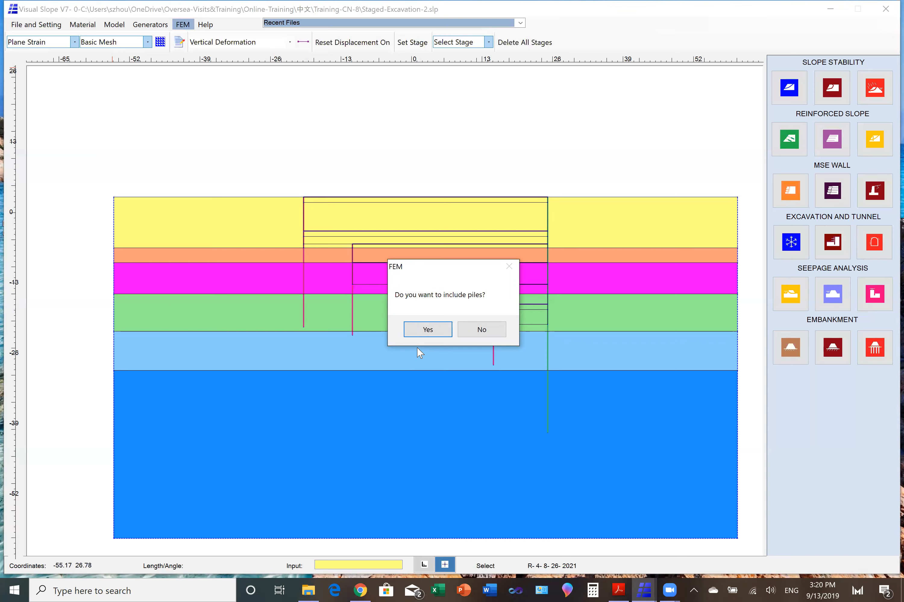
click(426, 330)
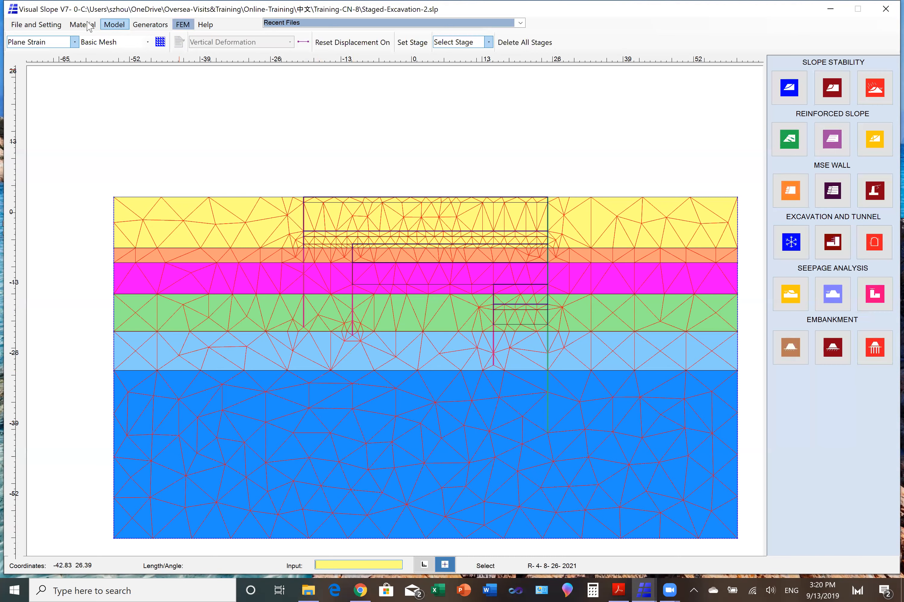
Deactivate all non-soil lines in the model and rerun the FEM analysis
click(114, 24)
click(29, 40)
drag(616, 482, 560, 447)
right_click(563, 147)
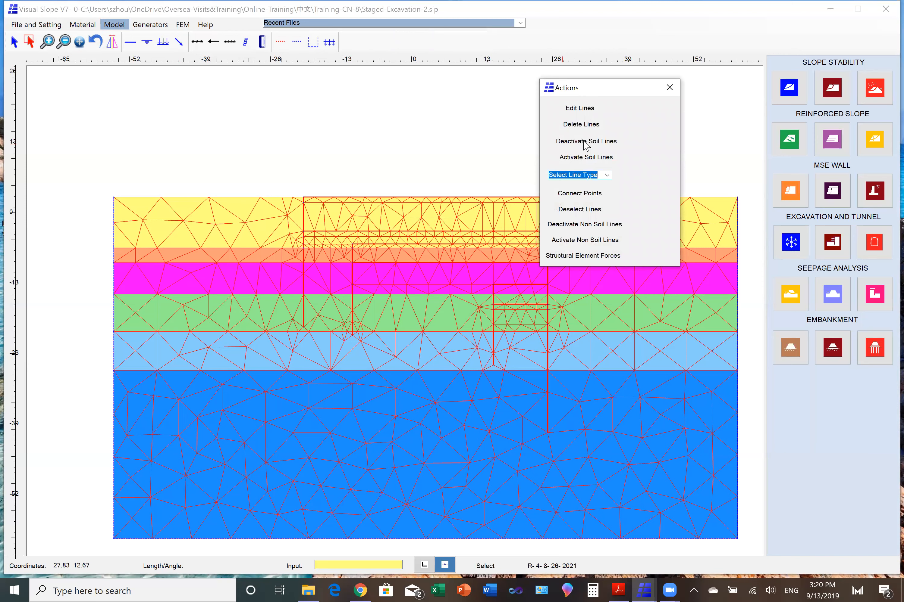
click(588, 228)
click(459, 330)
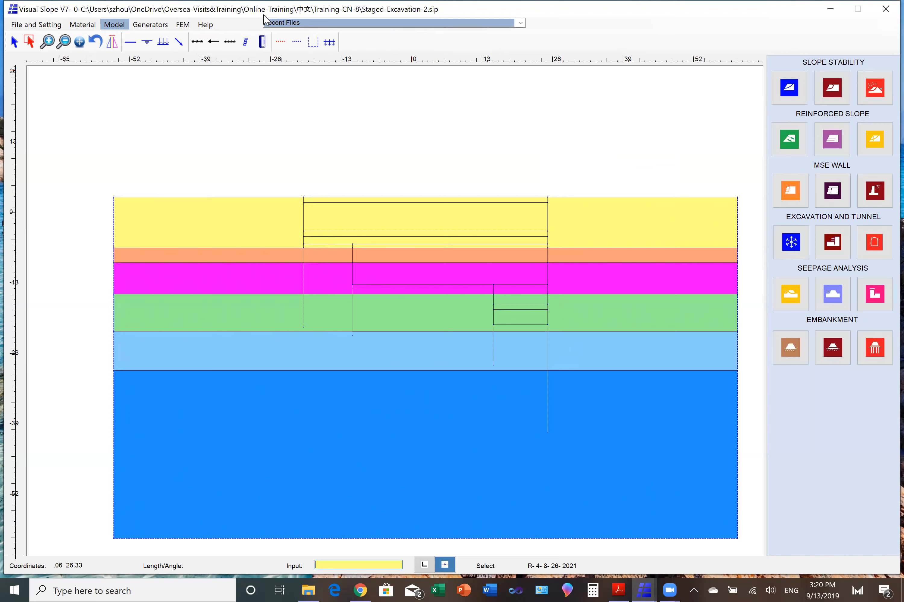
click(180, 25)
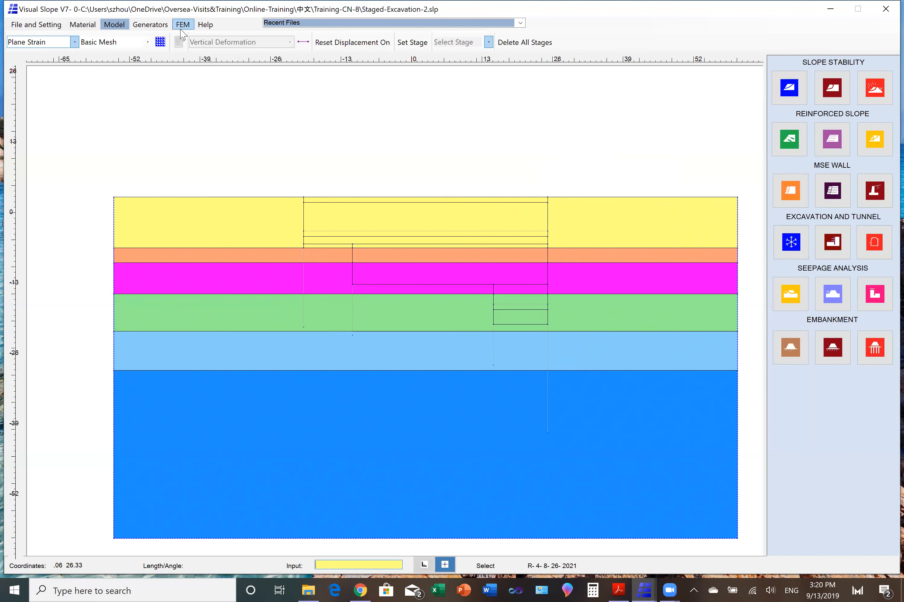
click(160, 43)
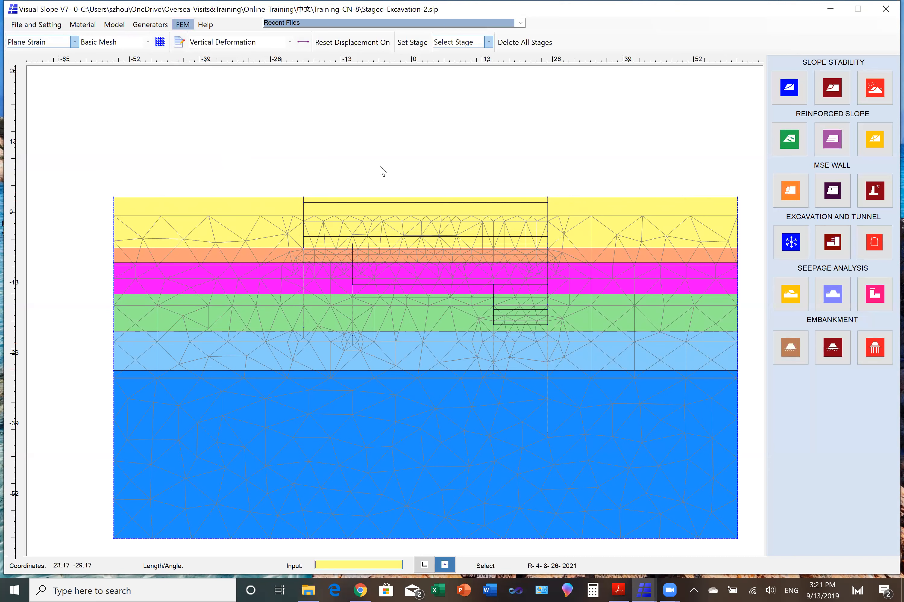
Select the walls and struts across the excavation and reactivate all non-soil lines
click(114, 25)
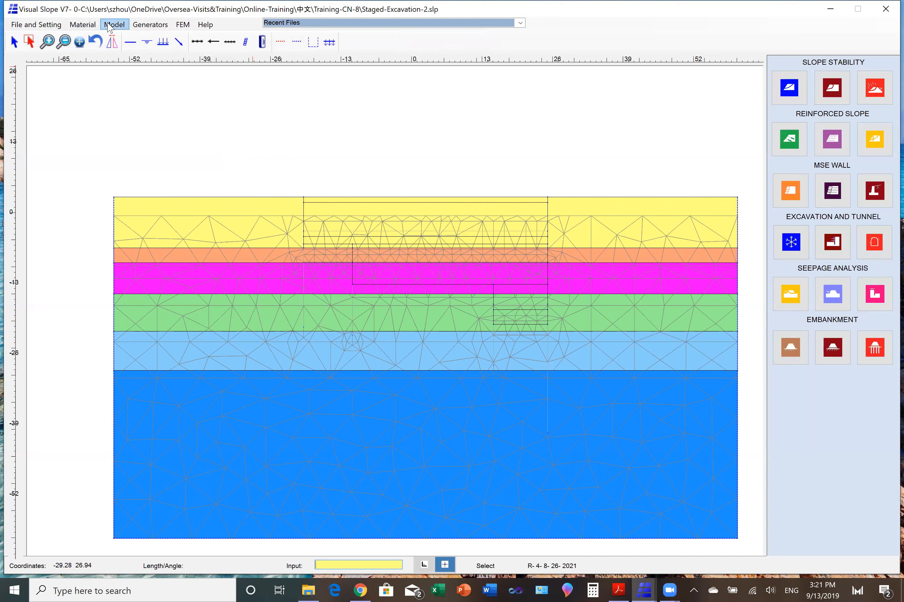
click(29, 41)
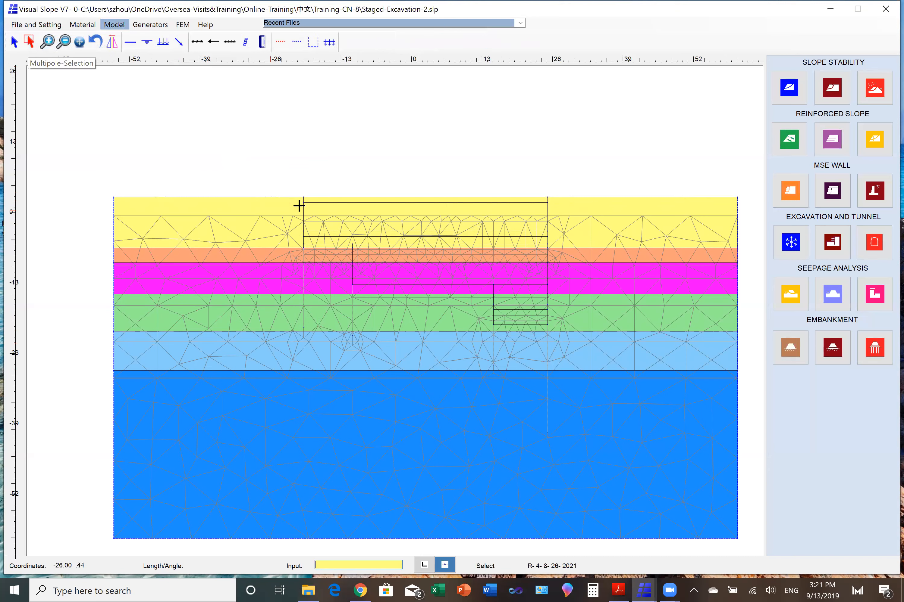
mouse_move(299, 205)
mouse_down()
mouse_move(308, 211)
mouse_move(306, 200)
mouse_up()
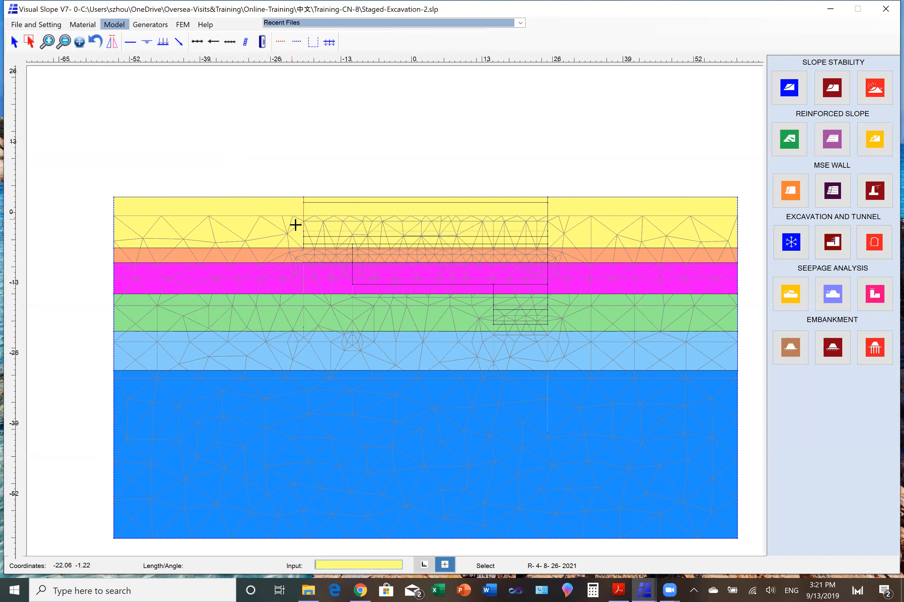
drag(331, 339, 560, 391)
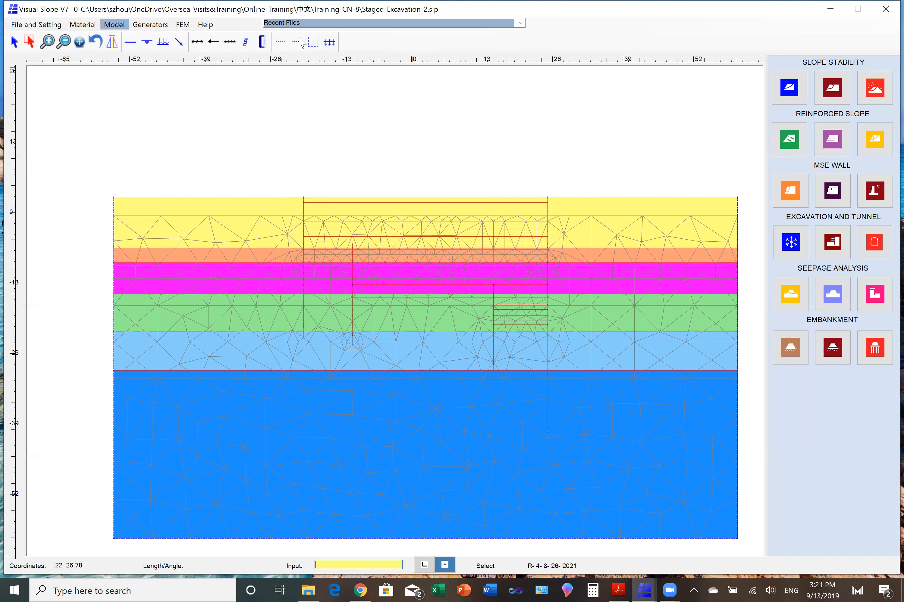
right_click(385, 146)
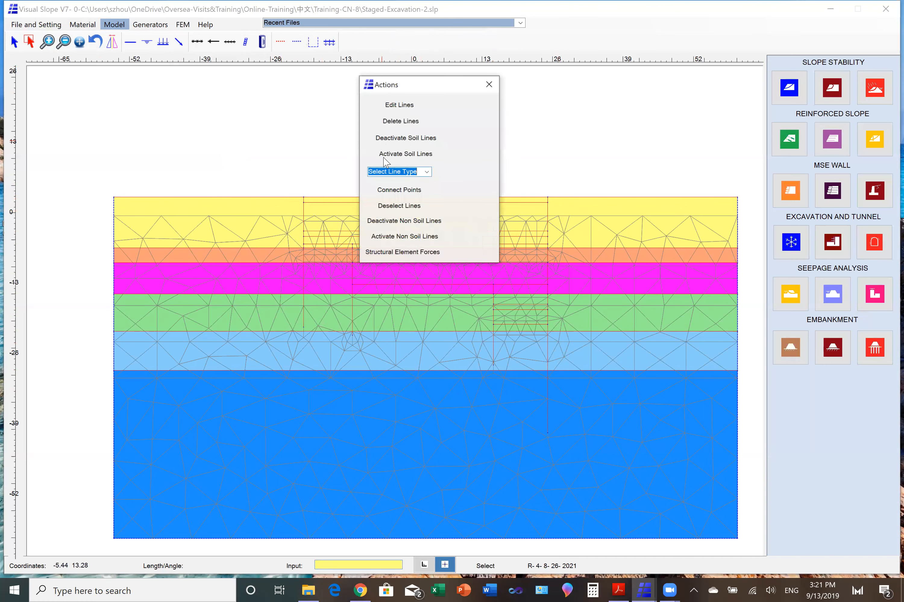
click(395, 237)
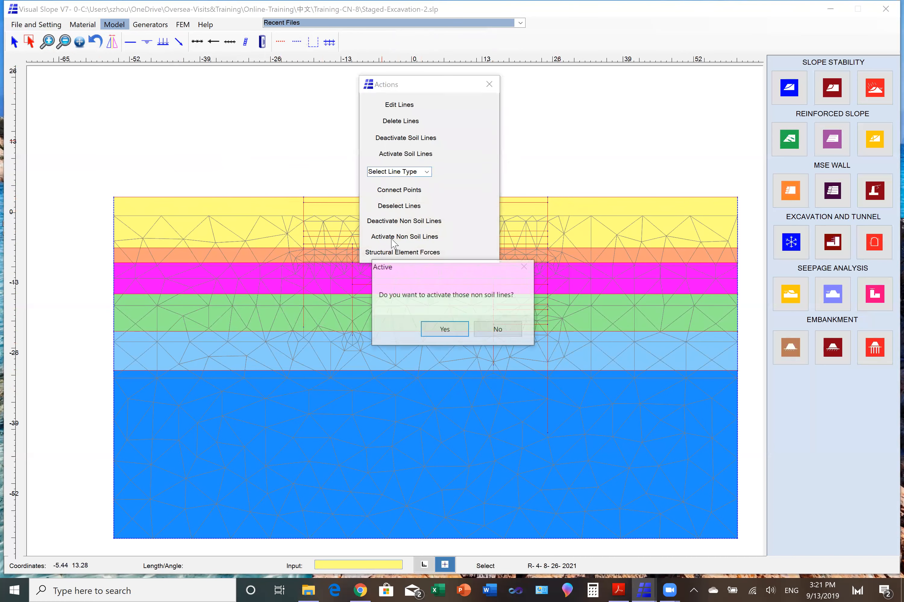
click(437, 337)
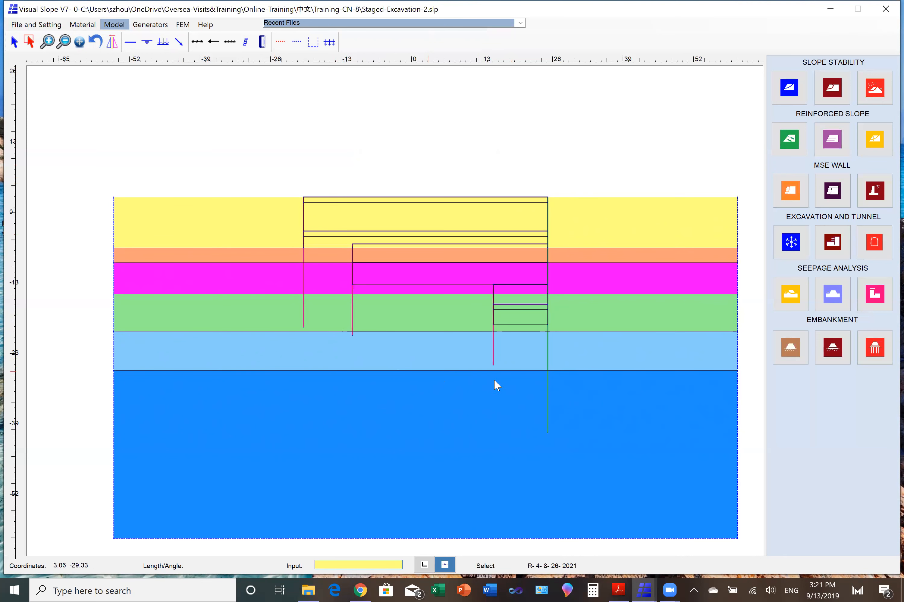
Deactivate the struts and inner piles inside the excavation, keeping the outer retaining wall active
click(30, 42)
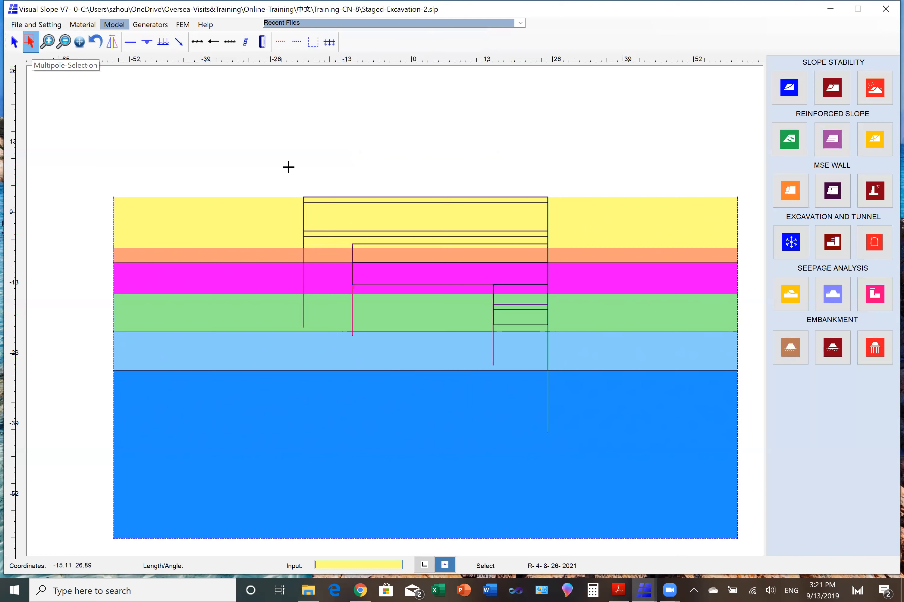
click(319, 174)
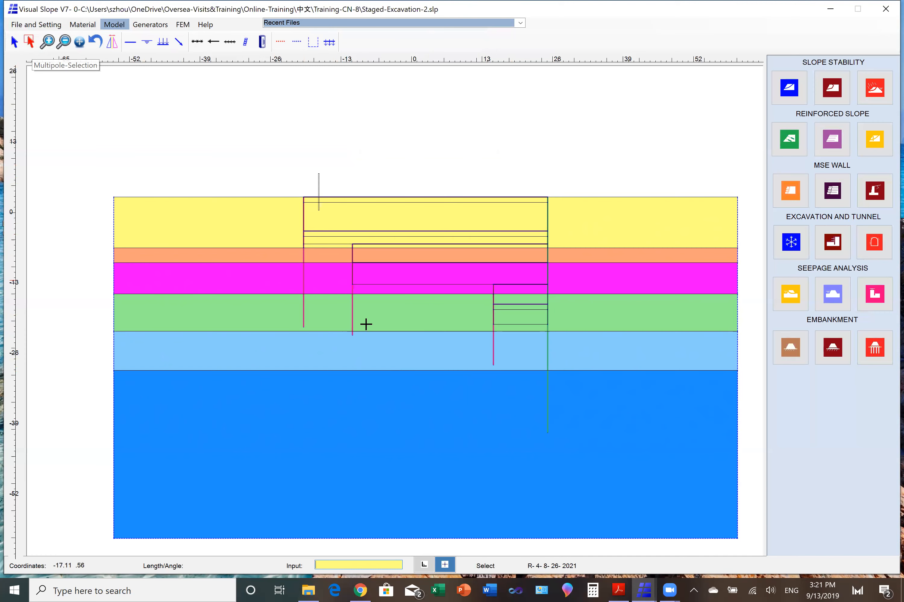
click(526, 399)
right_click(518, 405)
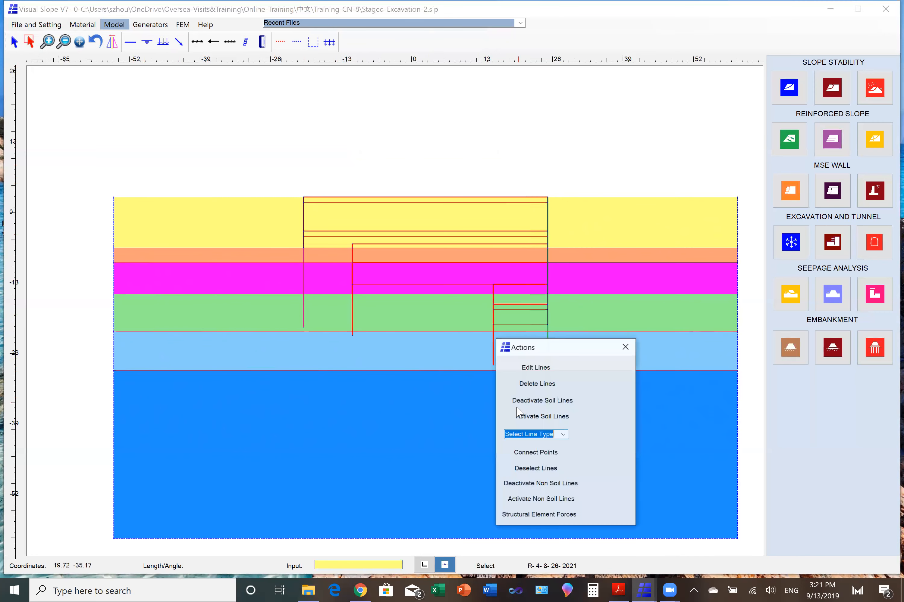
click(527, 487)
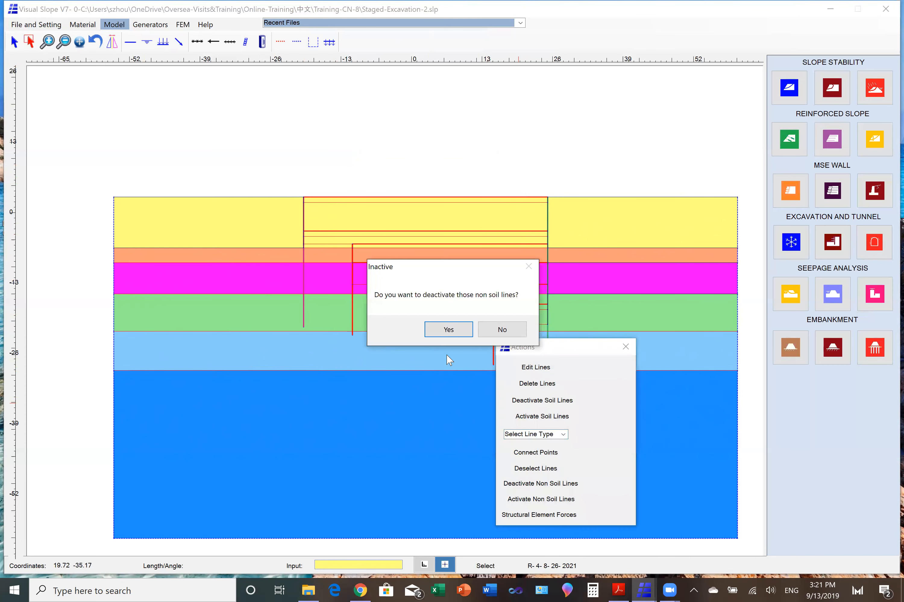
click(448, 334)
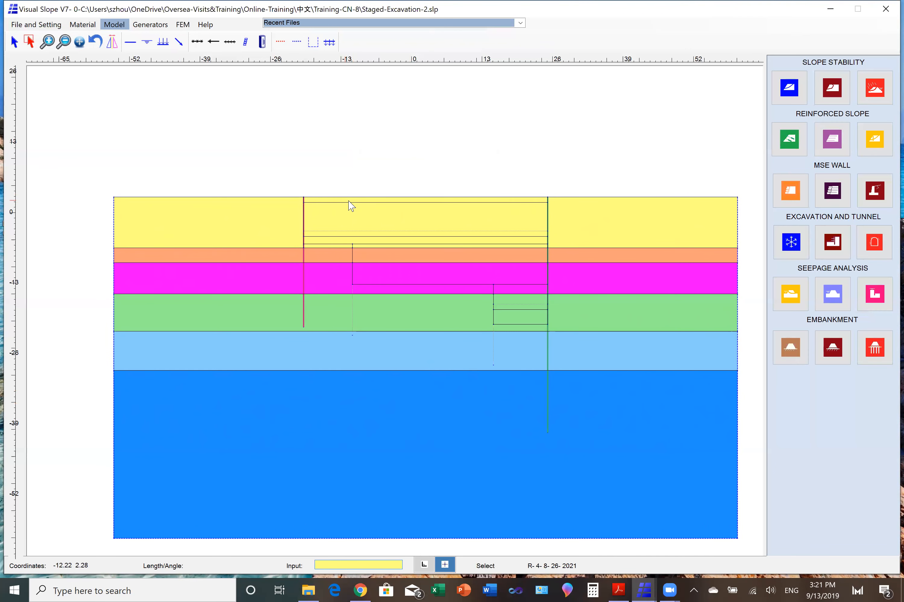
Deactivate the top soil line inside the excavation to remove the first excavation lift
click(29, 41)
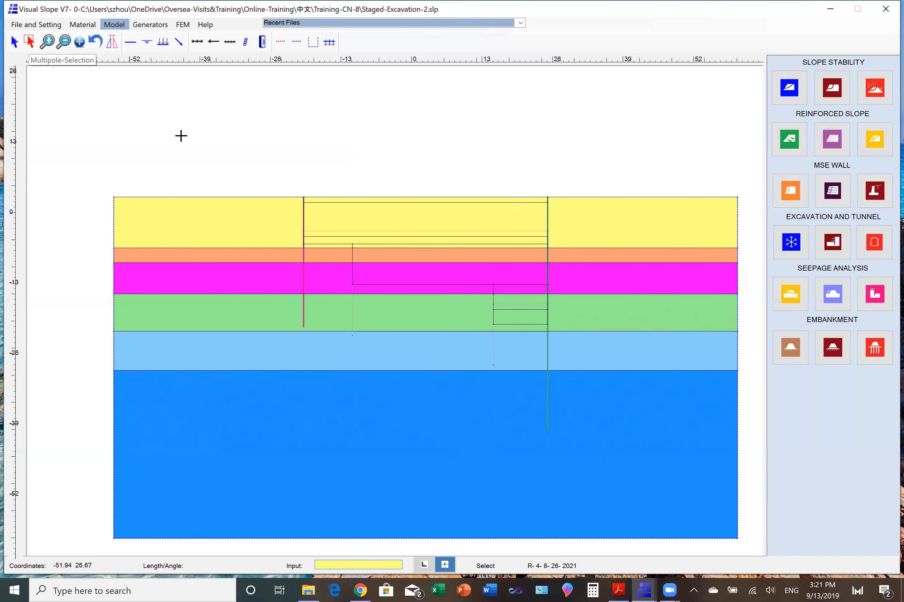
drag(332, 189, 341, 201)
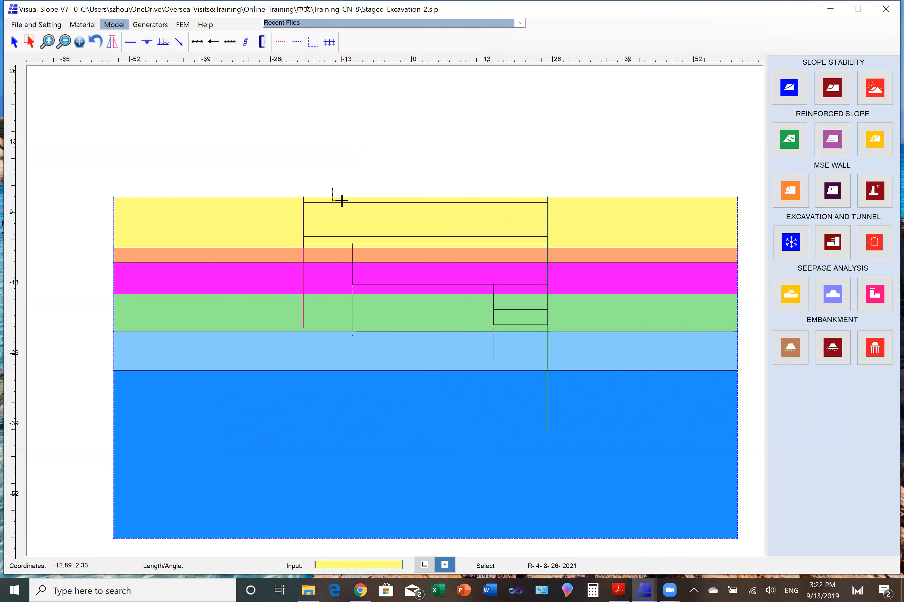
right_click(384, 164)
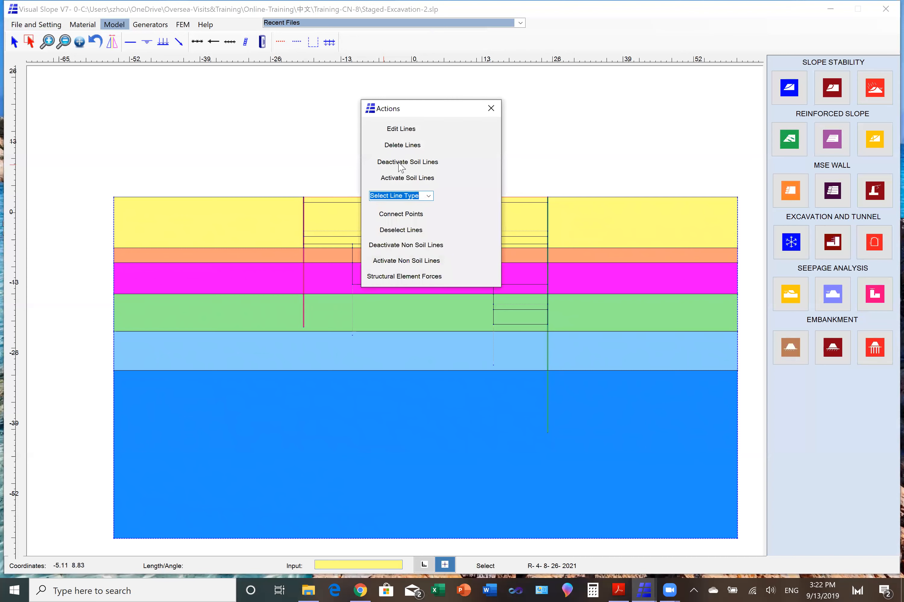
click(400, 163)
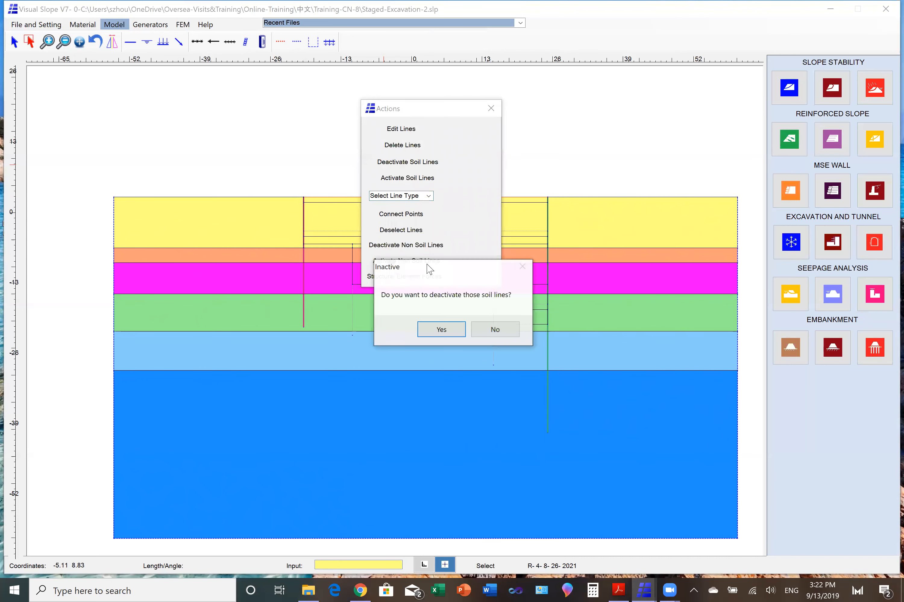
click(441, 329)
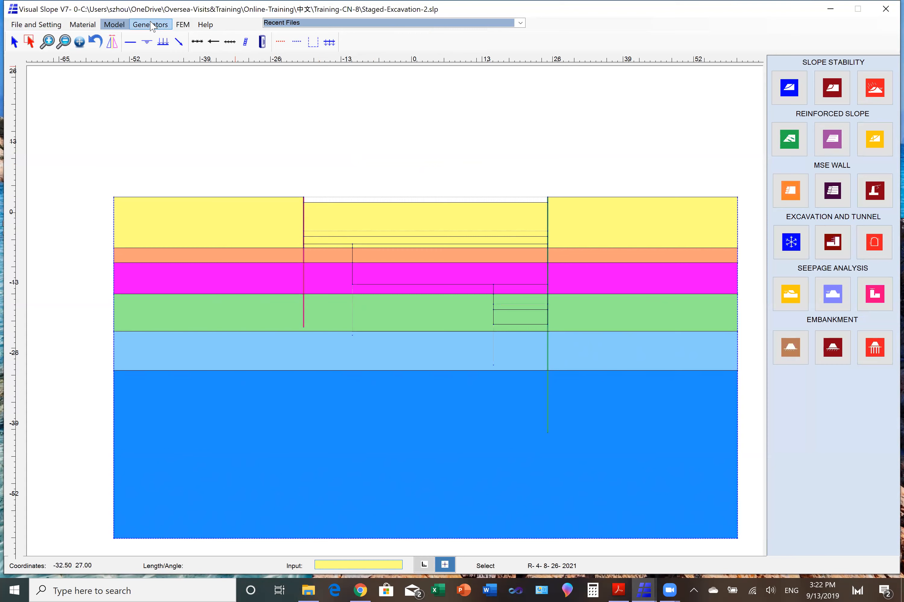
Run the FEM analysis for the first excavation lift and set the result as a stage
click(184, 25)
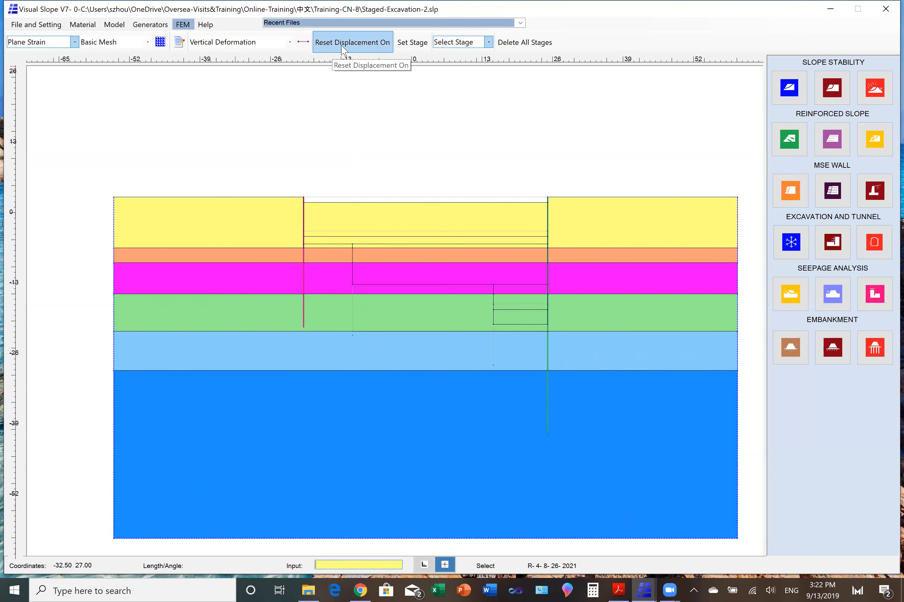
click(160, 42)
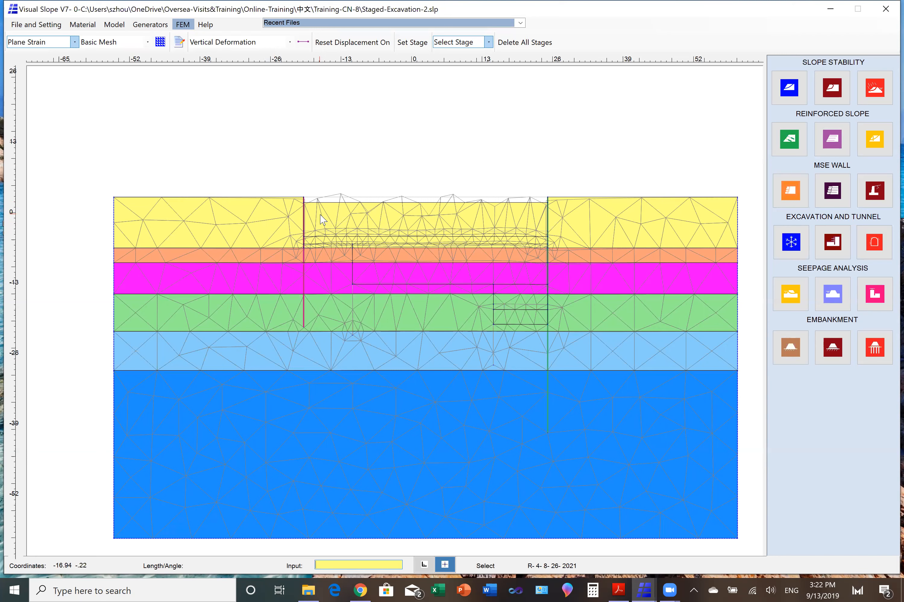
click(417, 44)
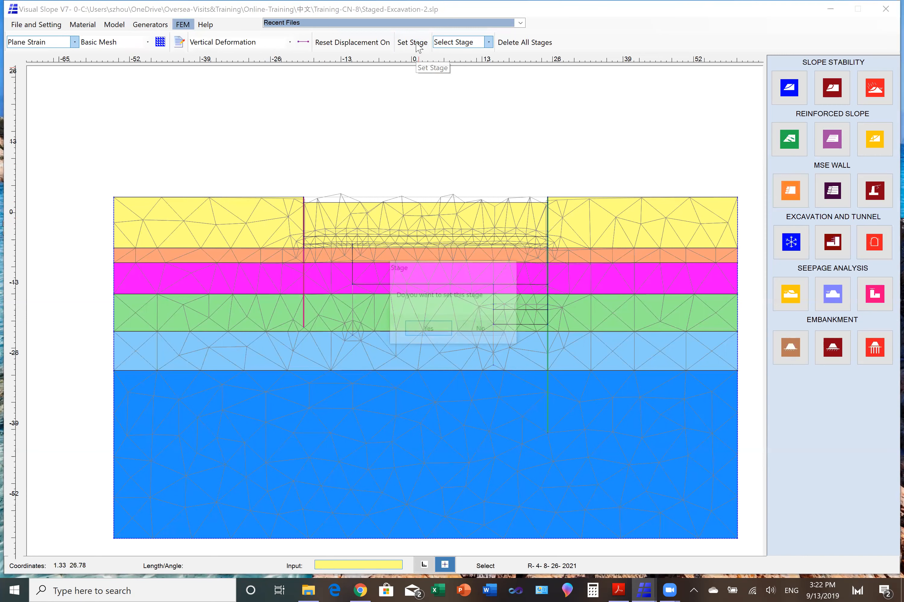
click(425, 331)
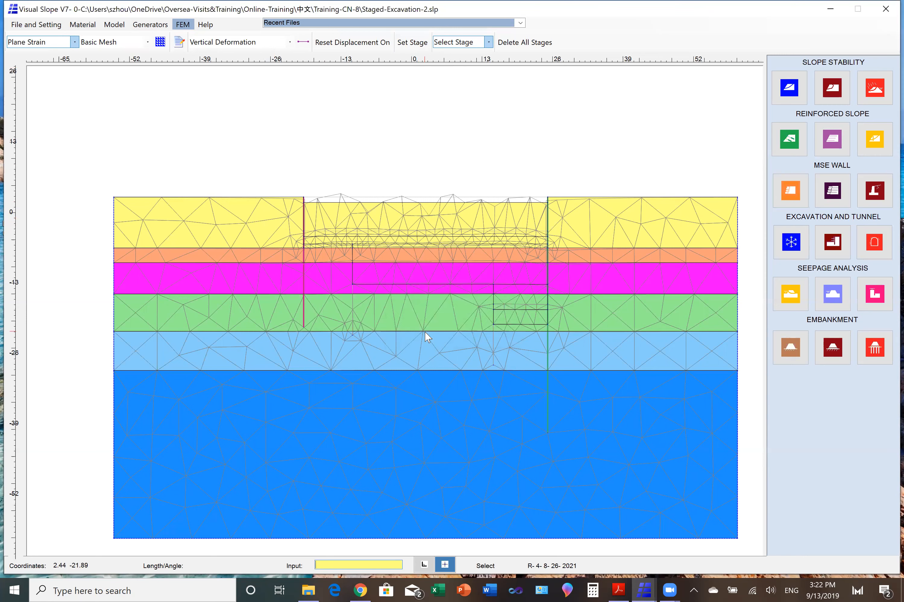
Check the stage list and save the model
click(489, 42)
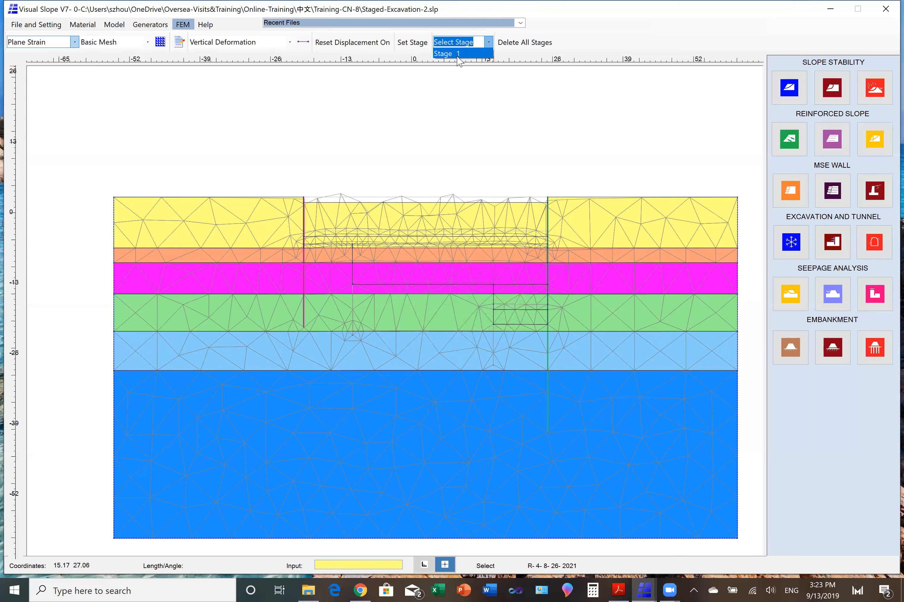
click(38, 27)
click(62, 42)
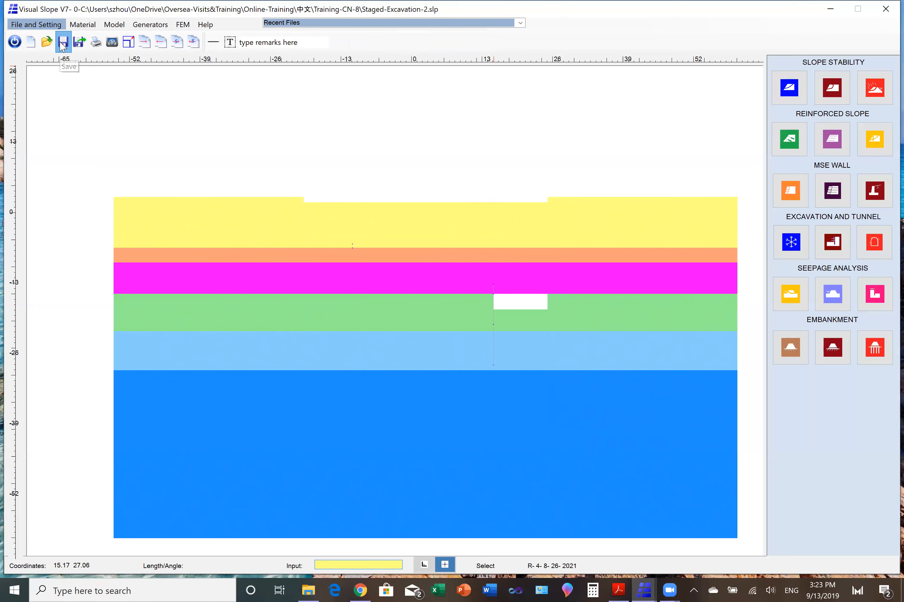
Open Staged-Excavation.slp without saving changes to the current model
click(520, 23)
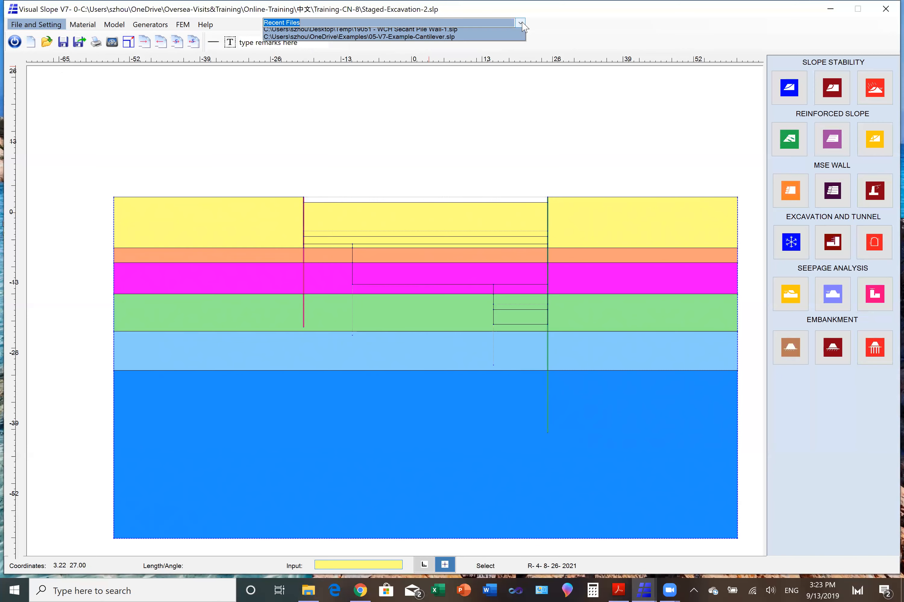
click(496, 32)
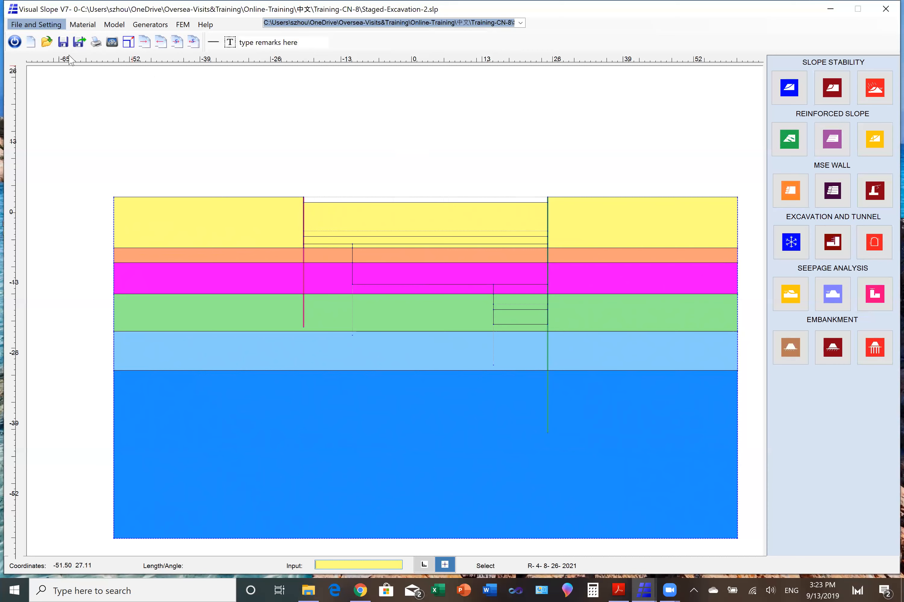
click(47, 42)
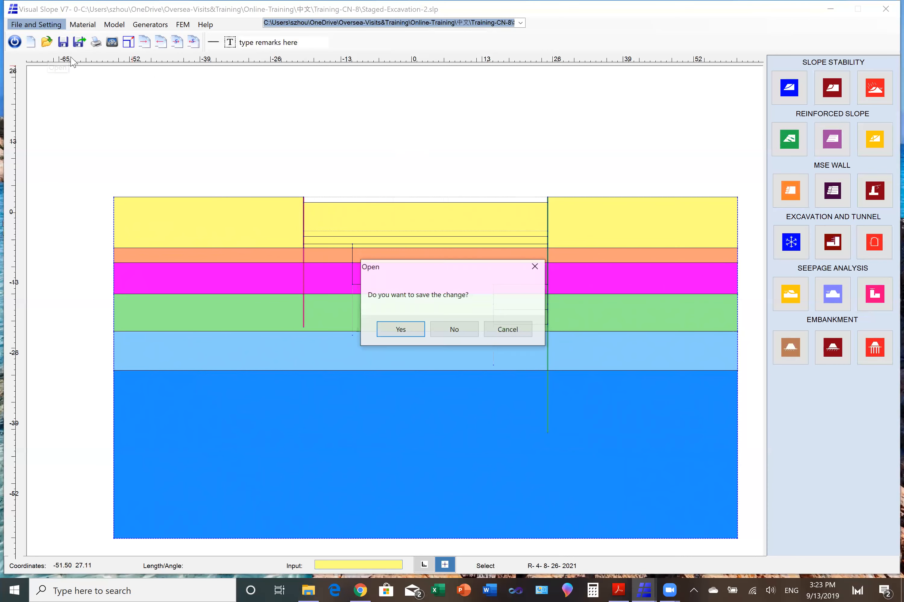
click(453, 331)
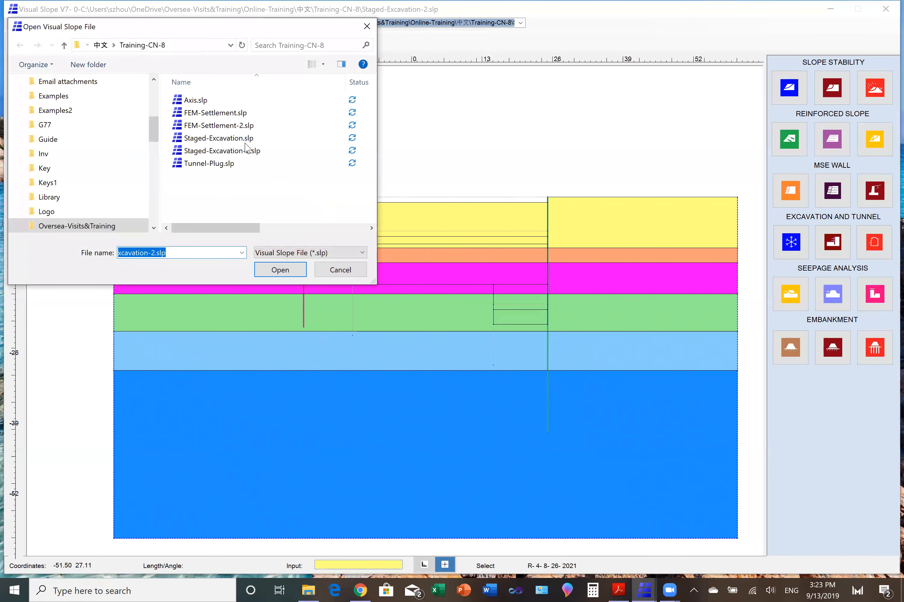
click(238, 138)
click(278, 270)
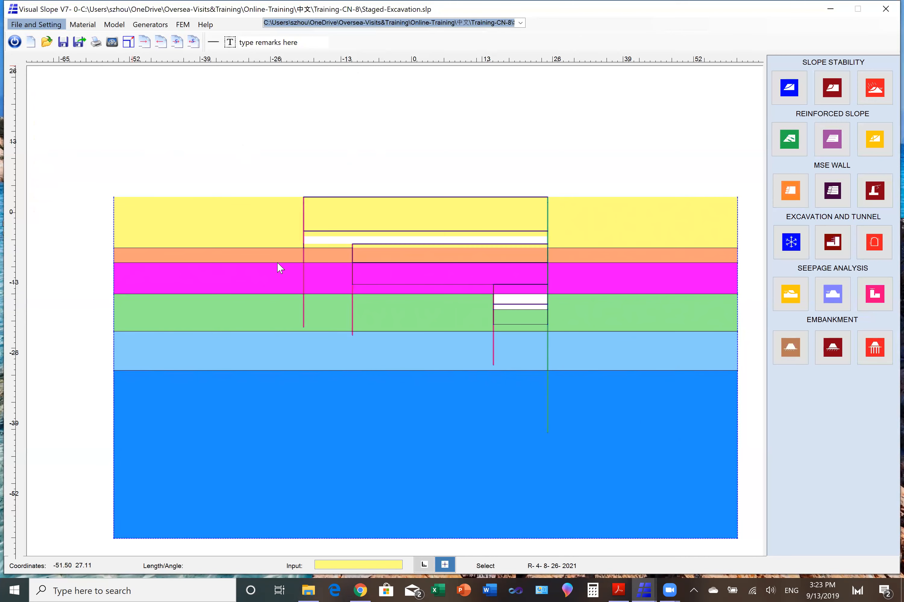
Generate a basic mesh for the excavation model, choosing to include the piles
click(185, 25)
click(147, 41)
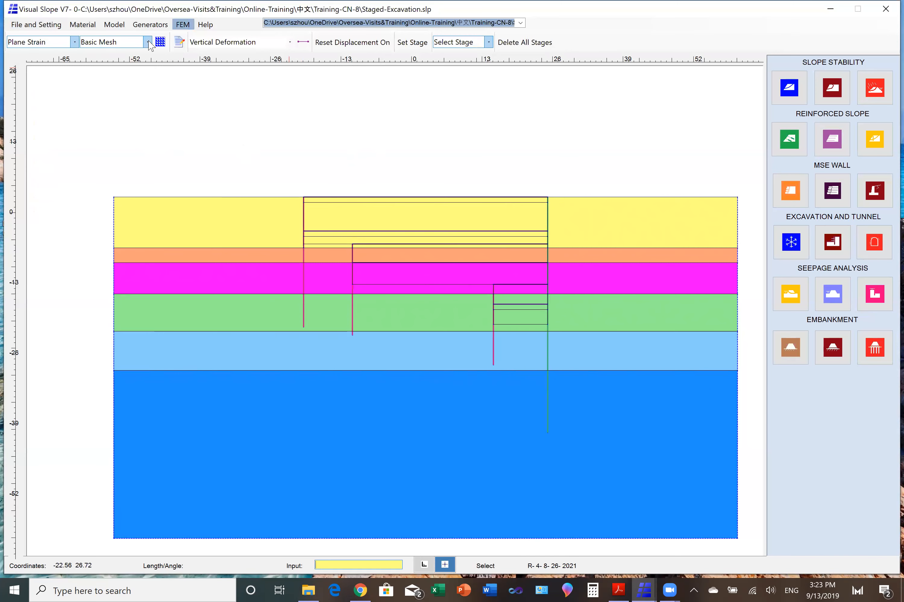
click(138, 55)
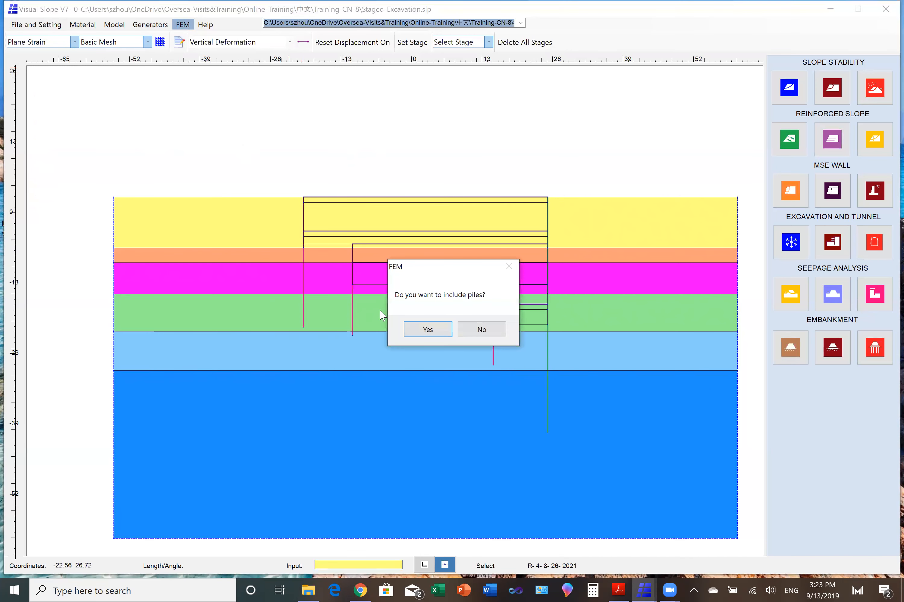
click(428, 330)
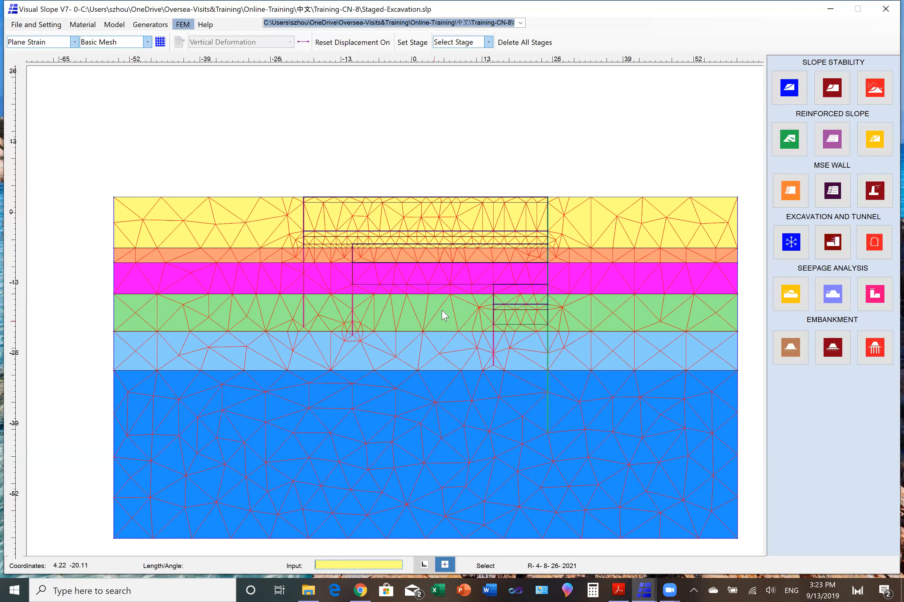
Switch the model to Stage 1, then to Stage 2, and run the FEM analysis for Stage 2
click(488, 42)
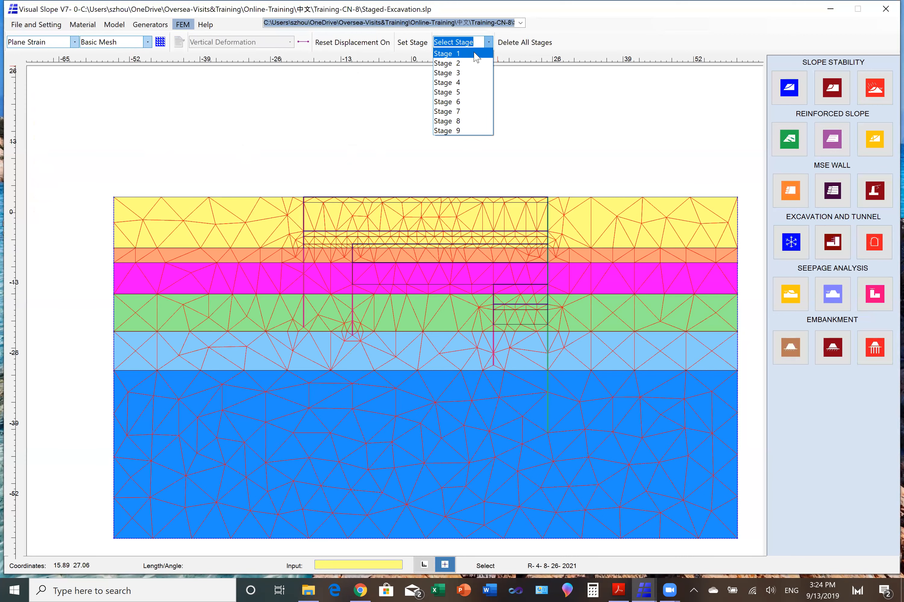
click(476, 57)
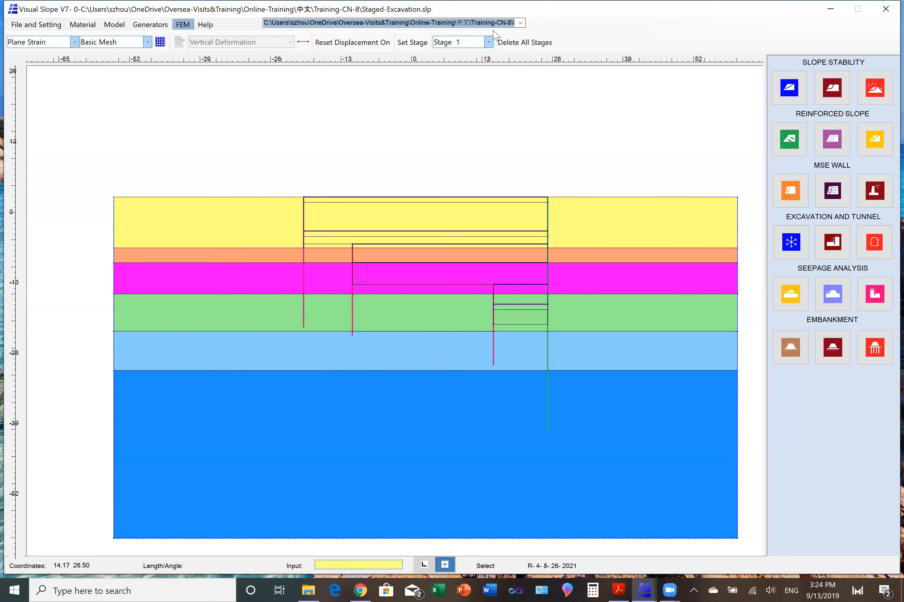
click(488, 41)
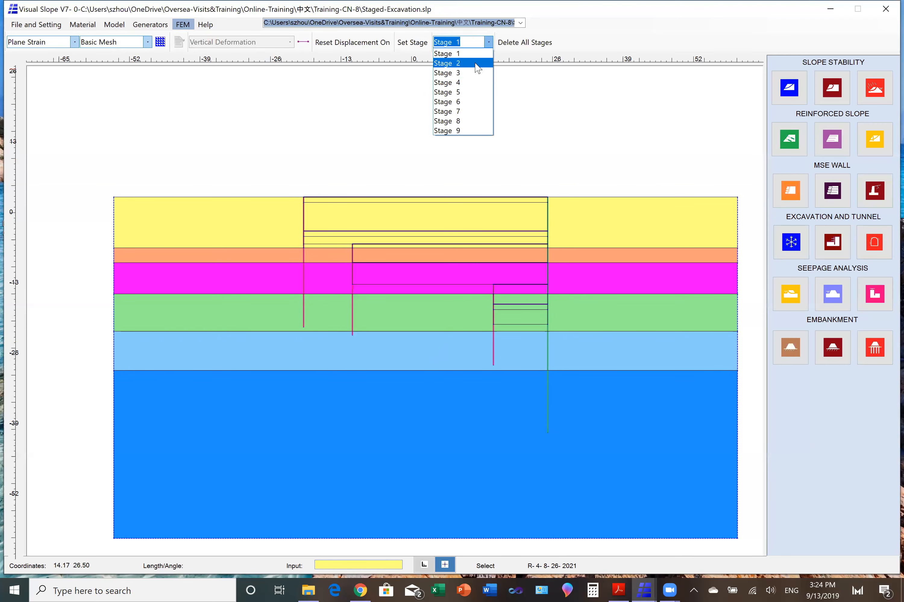
click(467, 54)
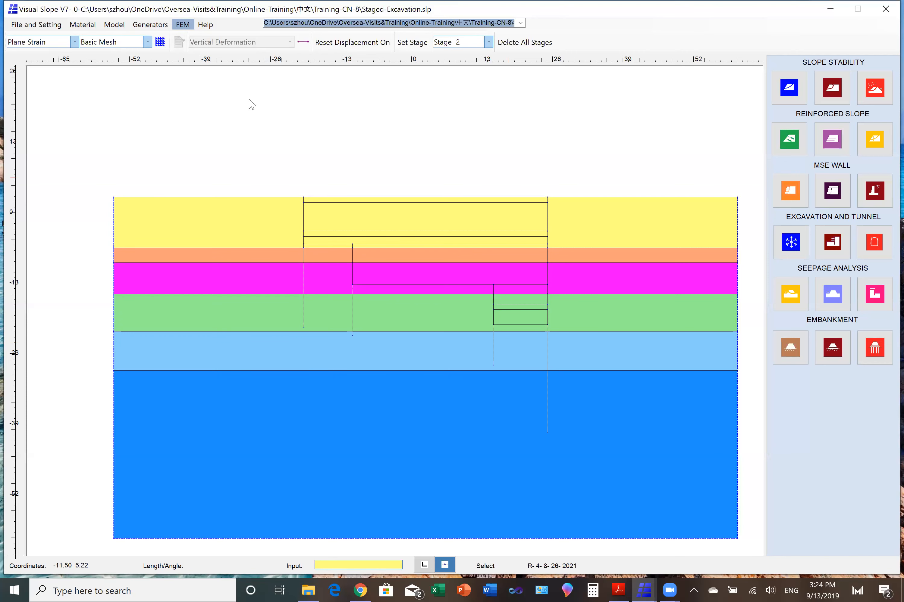
click(160, 43)
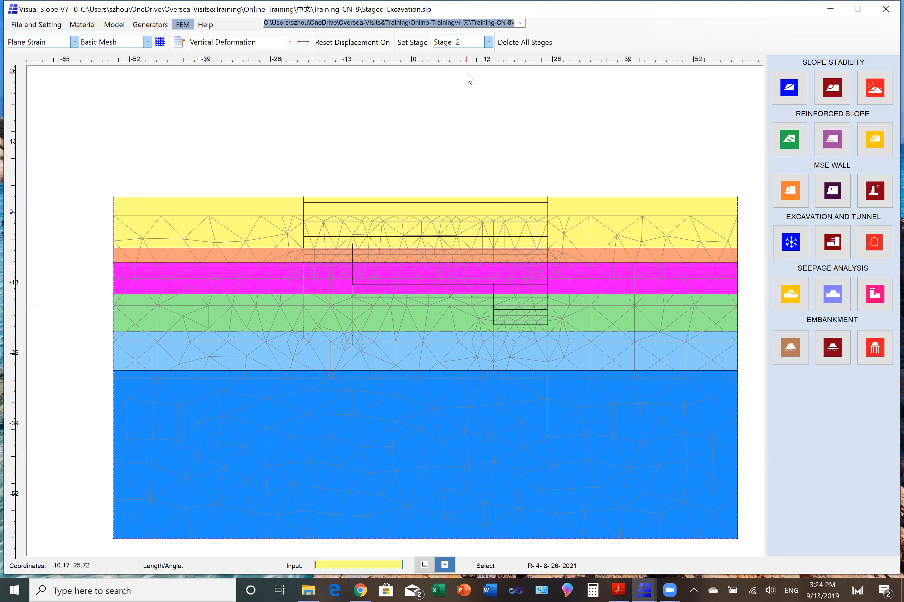
Switch the model to Stage 3 and run the FEM analysis for that stage
click(489, 42)
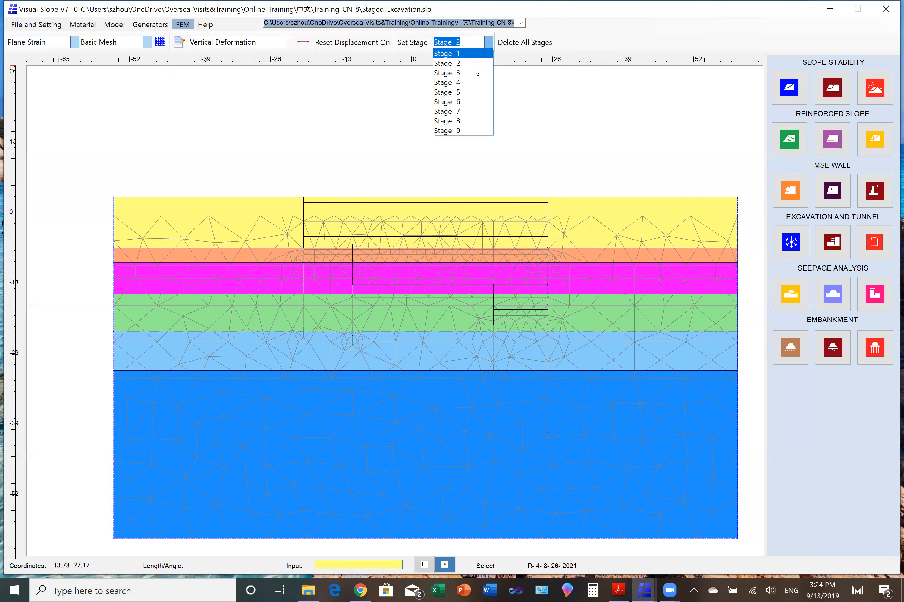
click(472, 76)
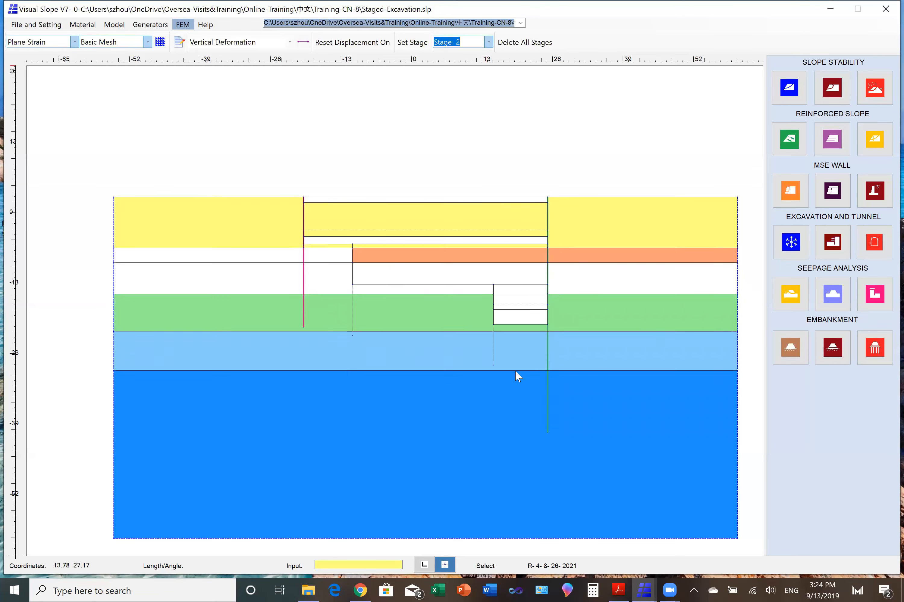
key(Down)
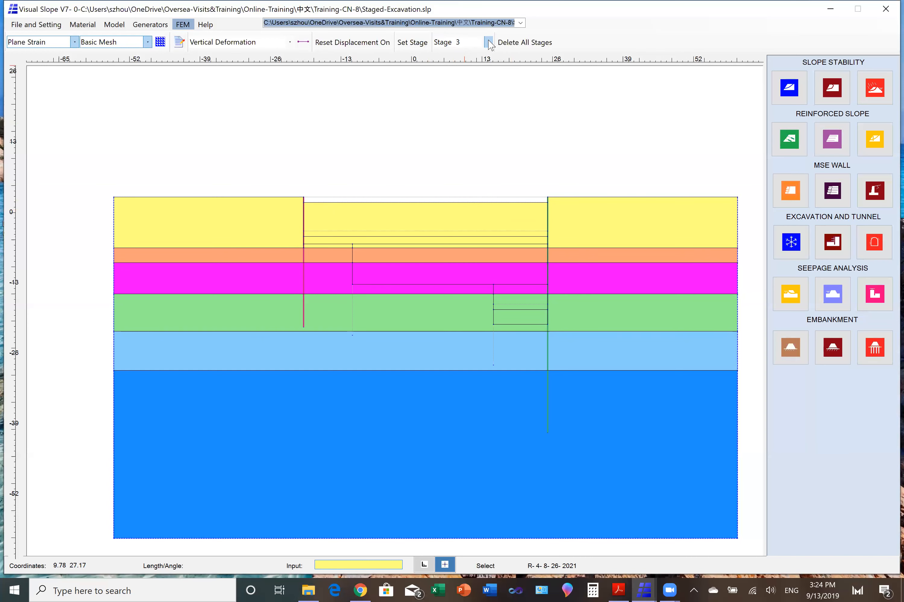
click(160, 41)
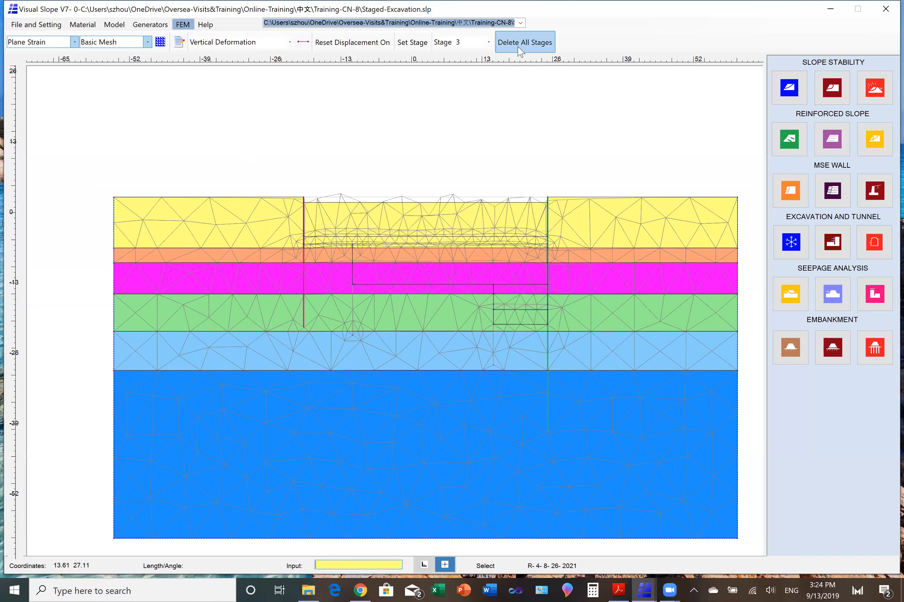
With Stage 4 selected and Reset Displacement turned off, run the FEM analysis for Stage 4
click(489, 43)
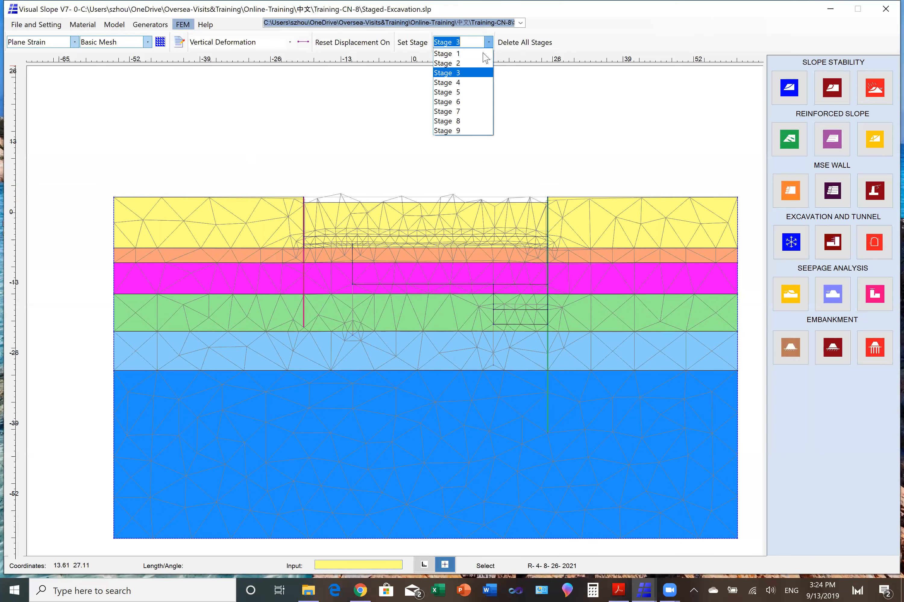
click(466, 82)
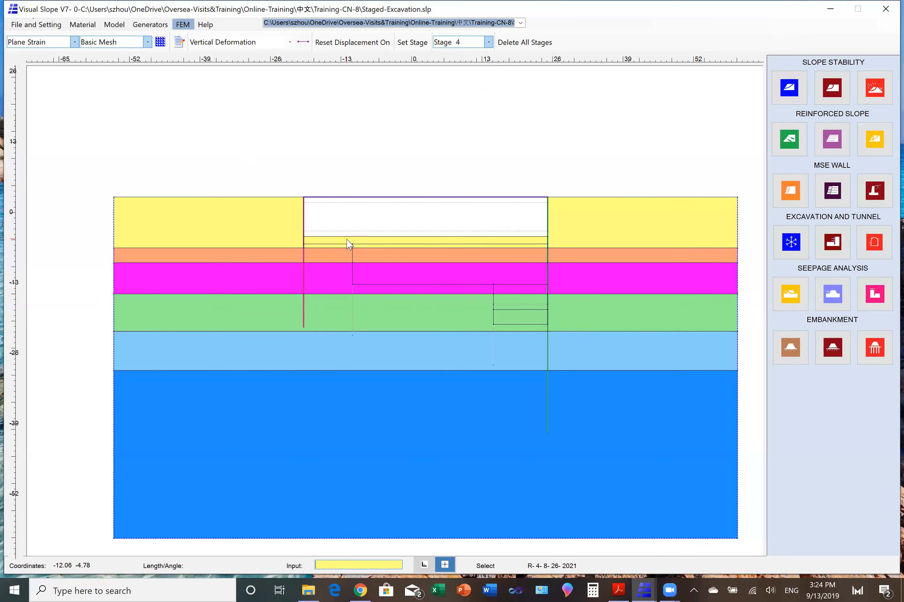
click(355, 51)
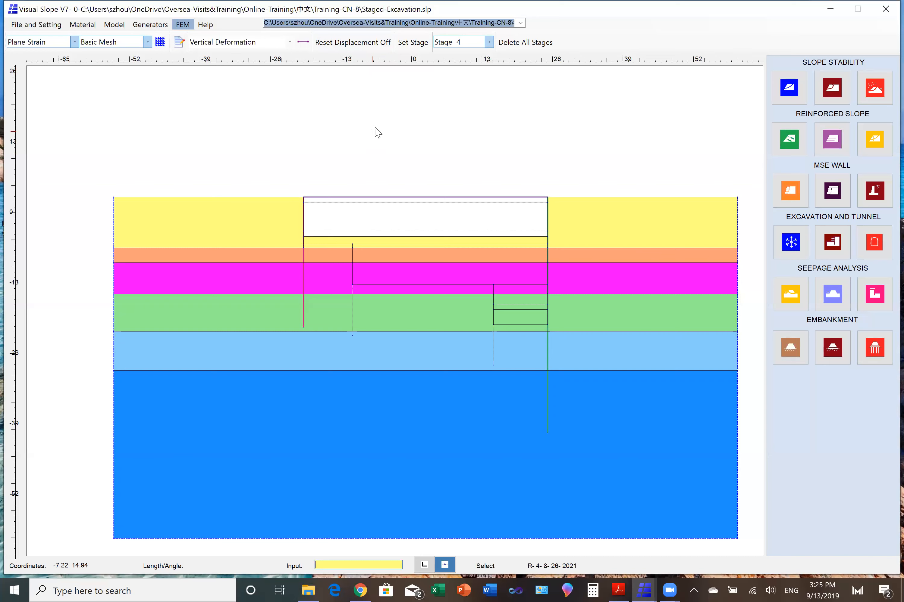
click(160, 40)
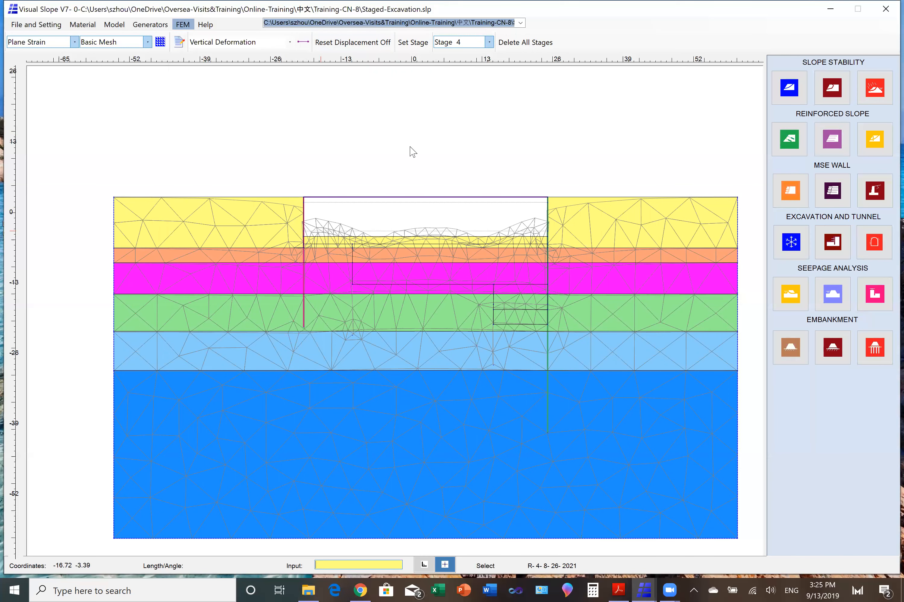
Switch the model to Stage 5
click(489, 43)
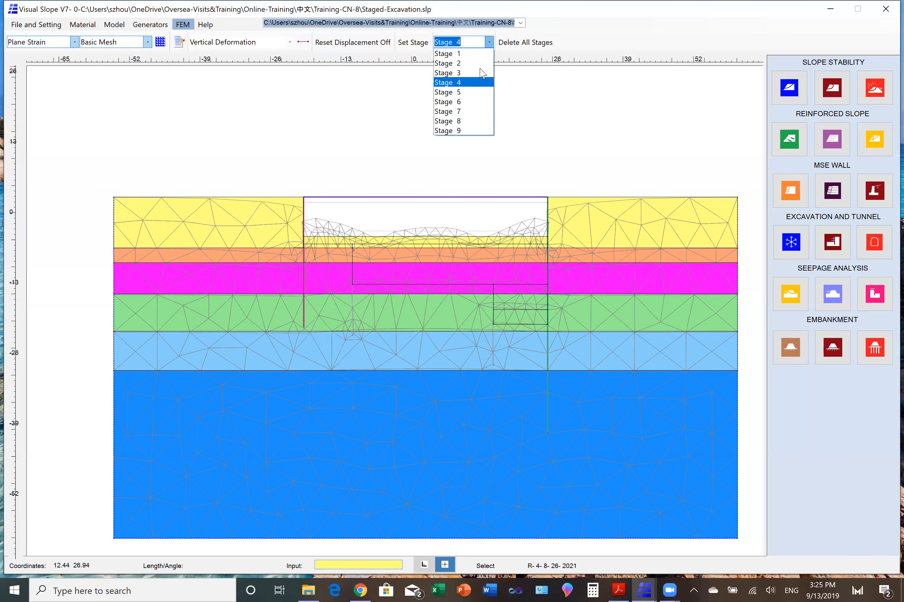
click(466, 93)
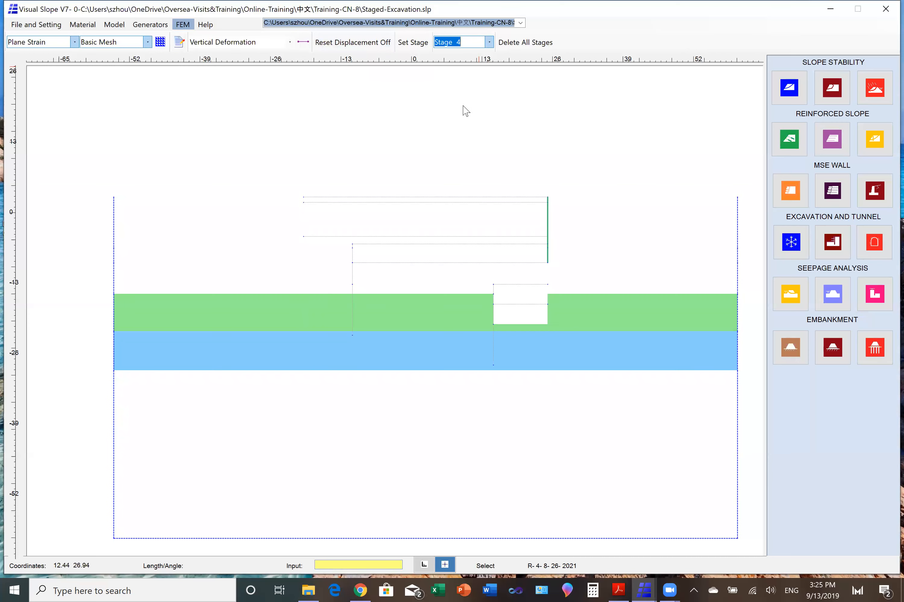